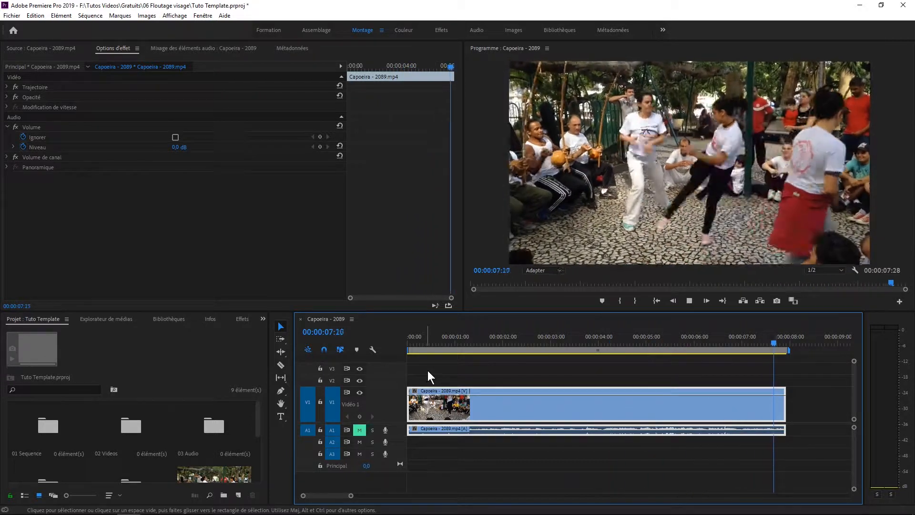
Stop playback and scrub back through the Capoeira clip to its first frame to review the footage
key(space)
drag(764, 338, 690, 339)
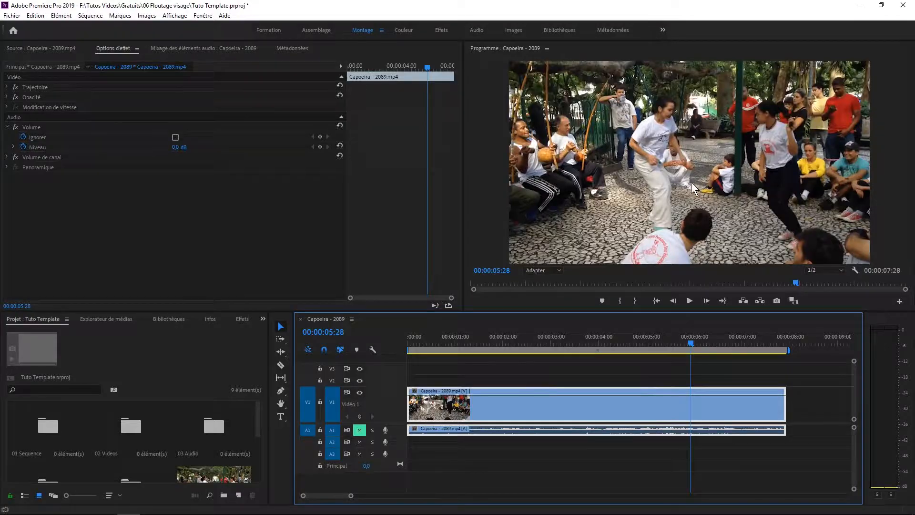
drag(690, 344, 400, 352)
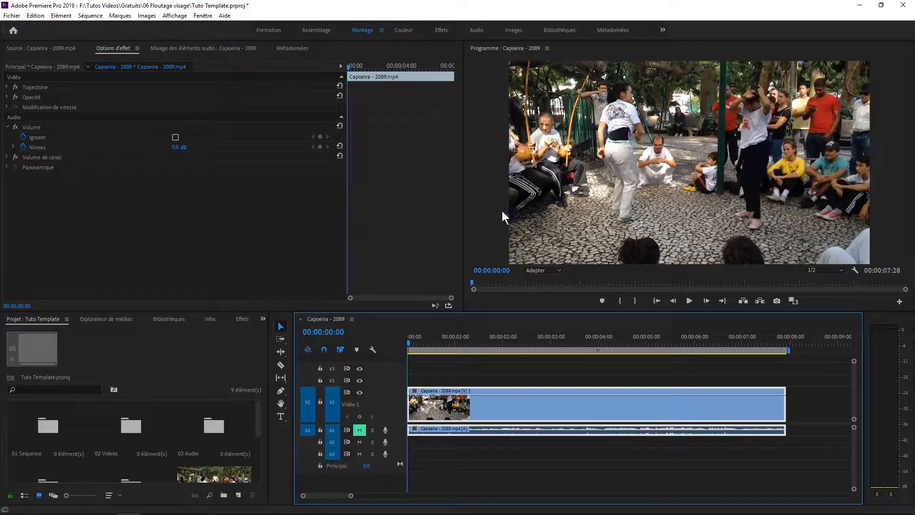
Switch to the Effets workspace, search the effects for "flou" and apply Flou gaussien to the Capoeira clip
click(445, 31)
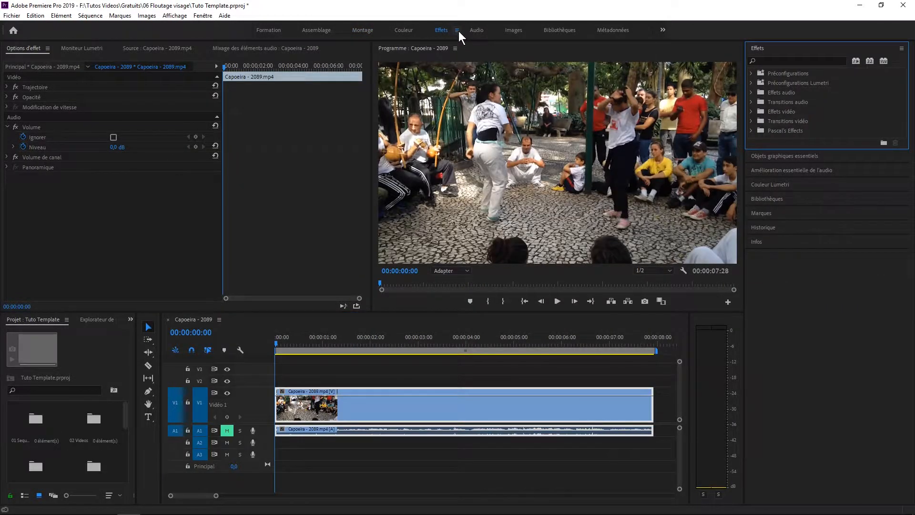
click(457, 31)
click(495, 30)
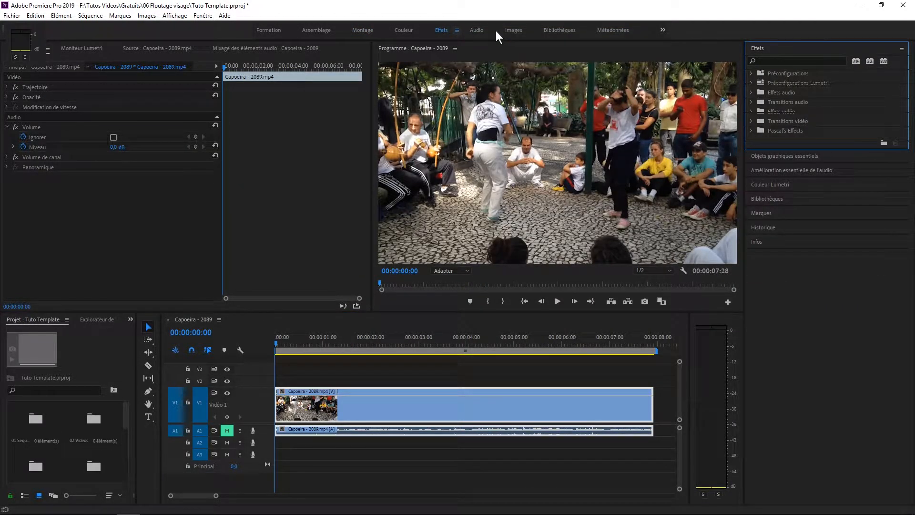
click(775, 56)
text(flou)
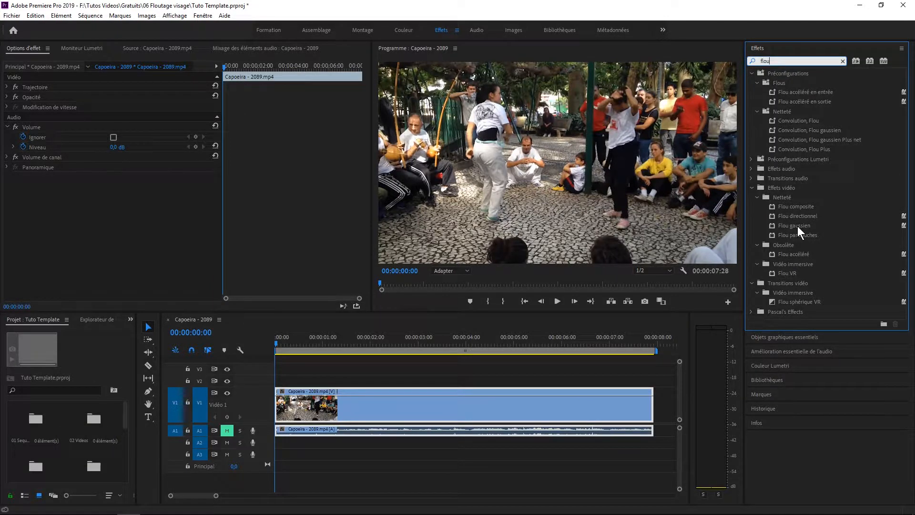
drag(796, 226, 376, 409)
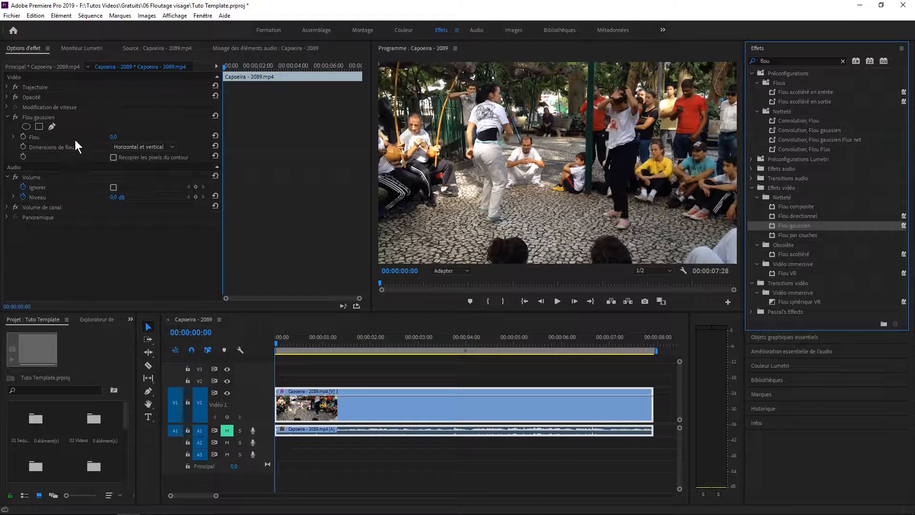
Add an elliptical mask to the clip's Flou gaussien effect
click(16, 49)
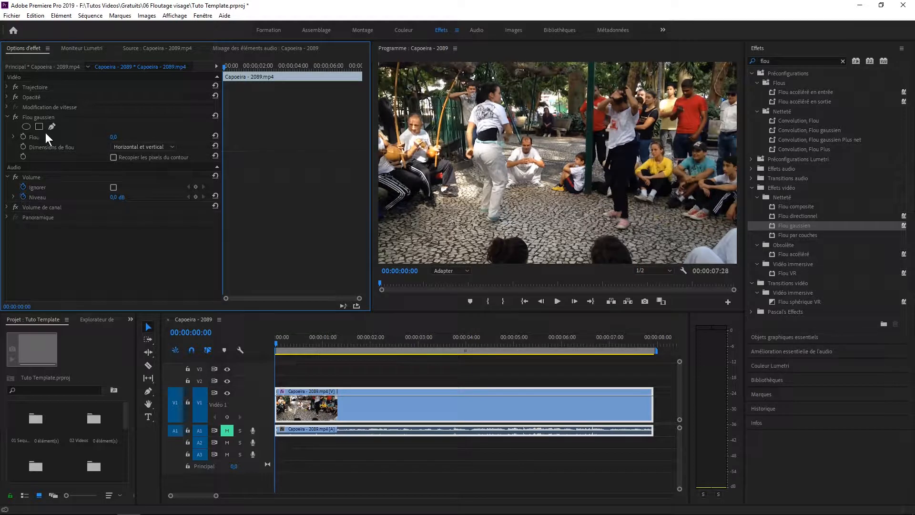
click(25, 126)
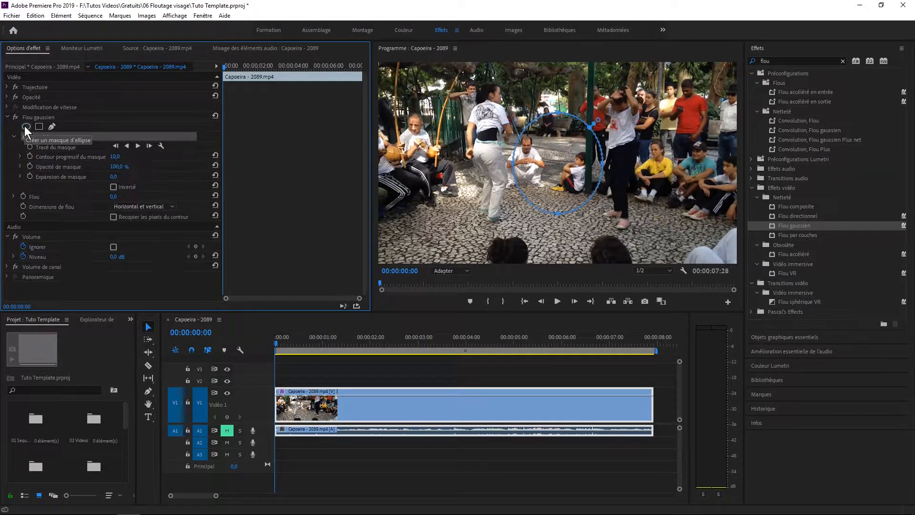
Try out additional rectangular, free-form and elliptical masks on the Flou gaussien effect
click(39, 126)
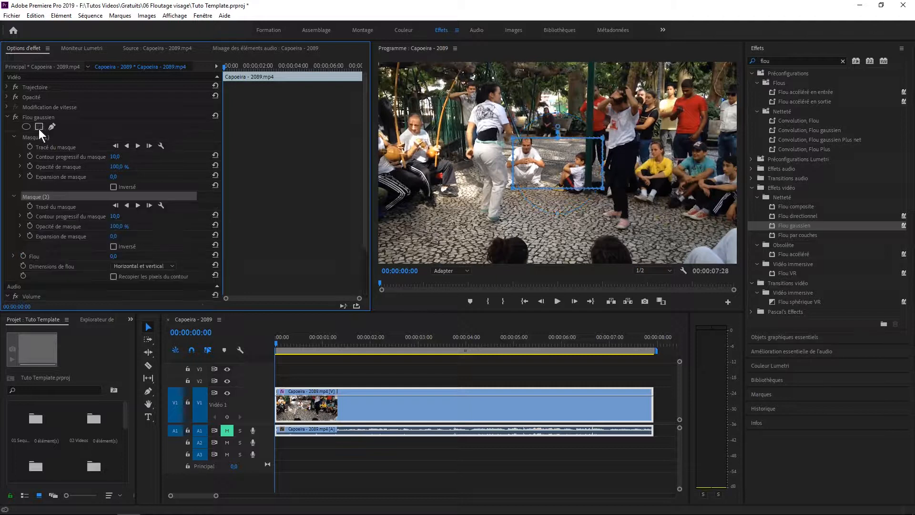
click(52, 125)
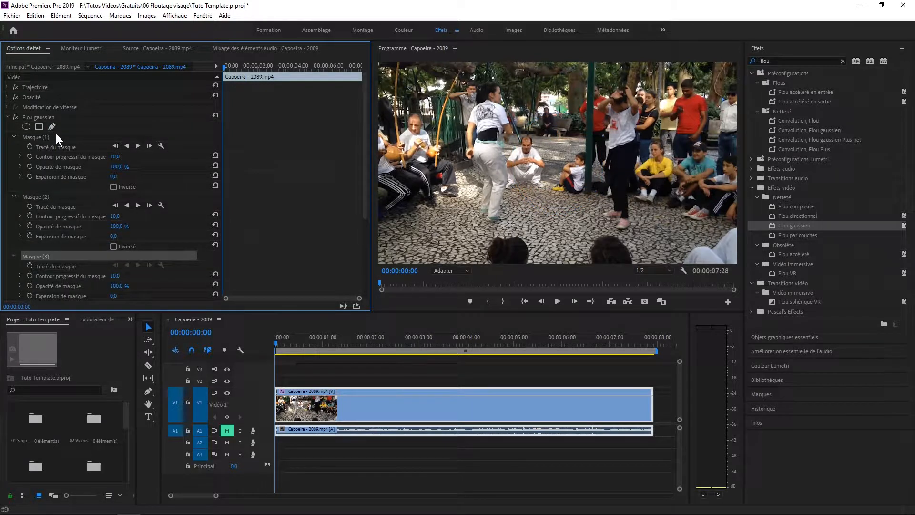
click(40, 127)
click(27, 126)
scroll(91, 178, down, 4)
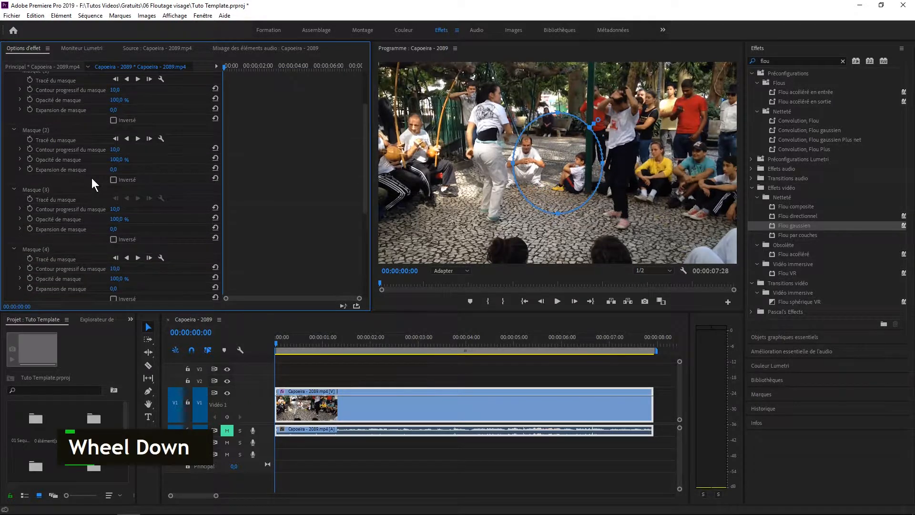
scroll(91, 178, up, 1)
scroll(92, 180, down, 4)
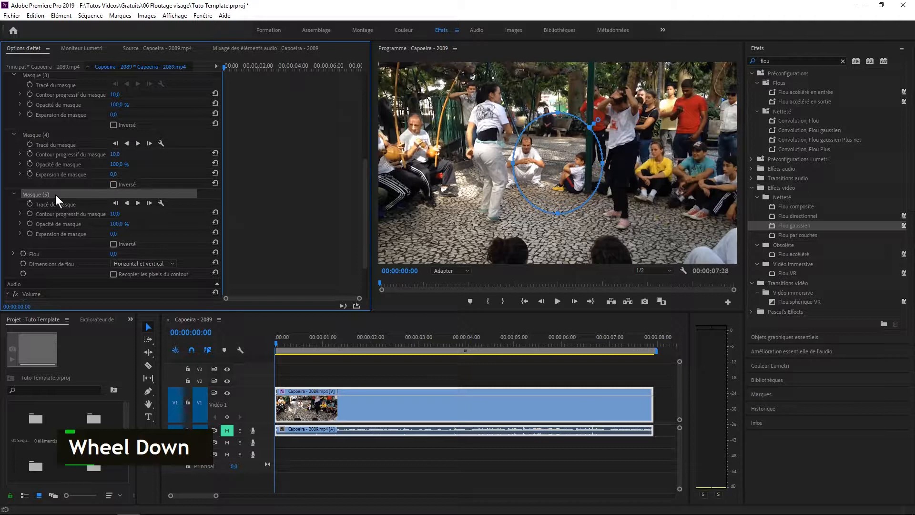
Delete masks 2 to 5 from the Flou gaussien effect, keeping only the first elliptical mask
key(Delete)
click(44, 135)
key(Delete)
scroll(43, 135, up, 3)
click(45, 174)
key(Delete)
click(43, 112)
key(Delete)
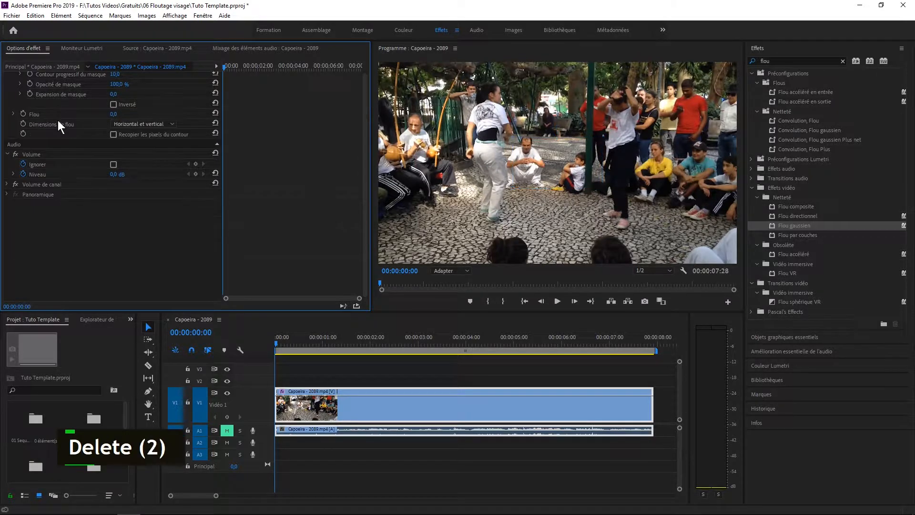
scroll(58, 120, up, 3)
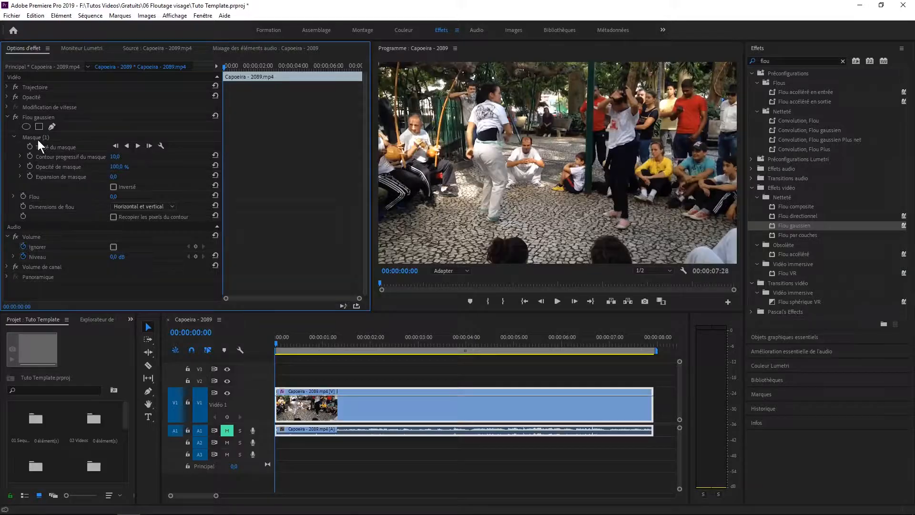
Move and shrink the elliptical mask so it fits around the seated boy's face
click(36, 137)
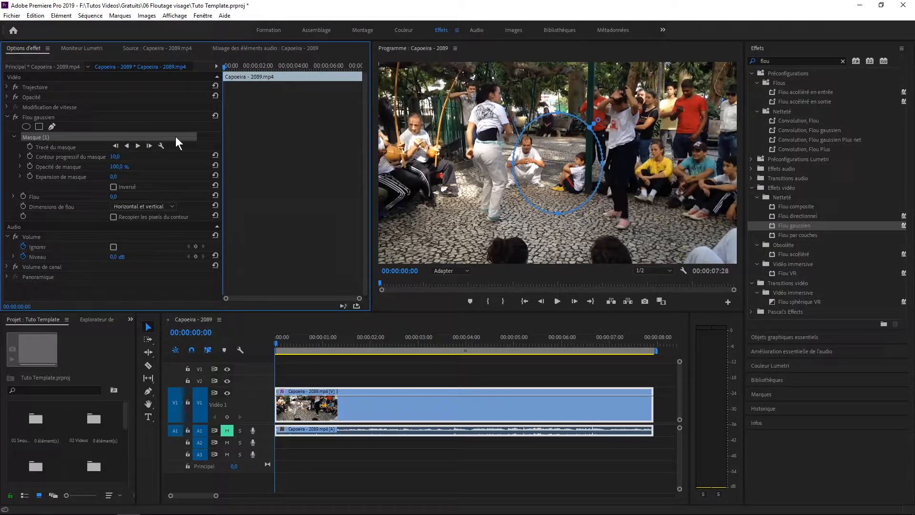
mouse_move(557, 171)
mouse_down()
mouse_move(566, 185)
mouse_move(543, 173)
mouse_move(570, 166)
mouse_move(543, 151)
mouse_move(581, 171)
mouse_move(567, 167)
mouse_up()
drag(594, 219, 593, 178)
drag(623, 150, 596, 153)
drag(581, 119, 580, 160)
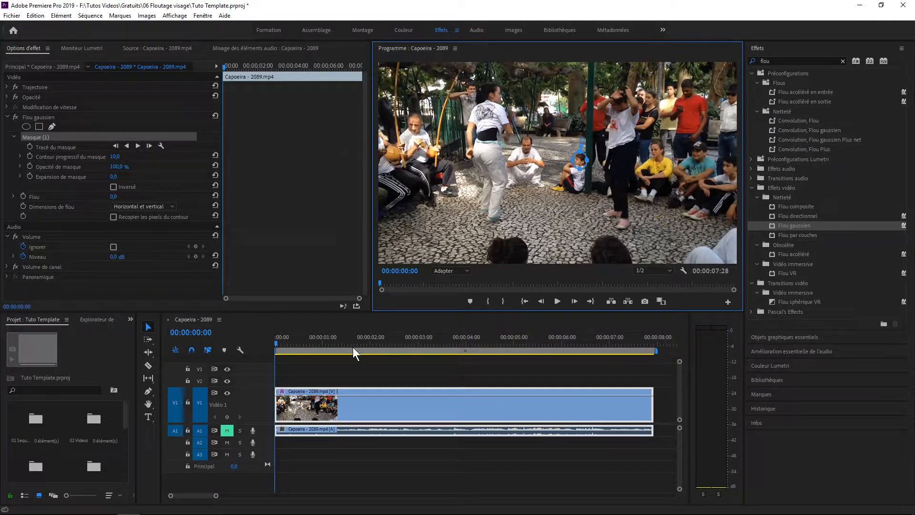
Enable keyframing of the mask path at the clip's first frame and rename the mask garçon
drag(276, 341, 218, 352)
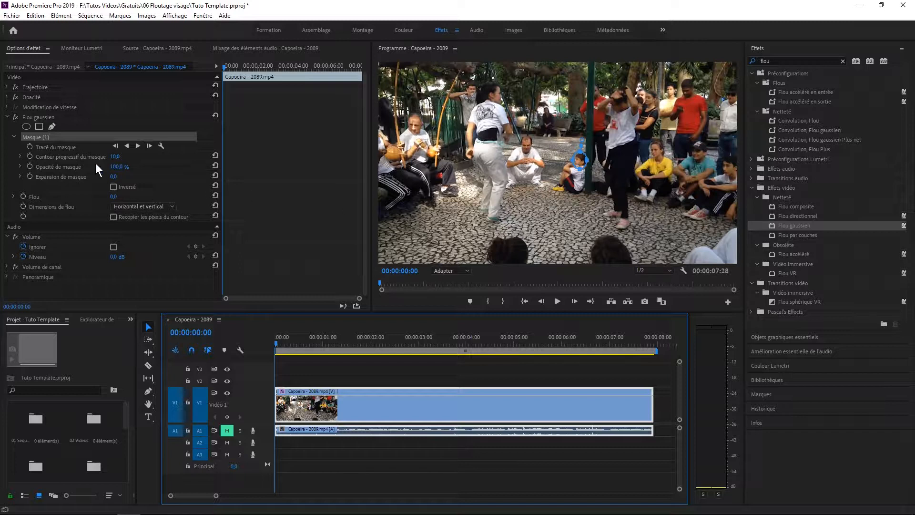
click(29, 146)
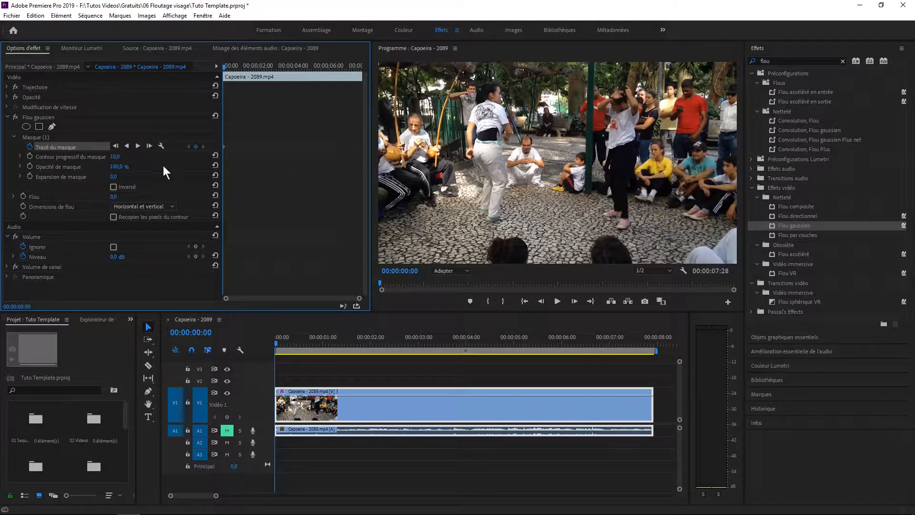
right_click(34, 136)
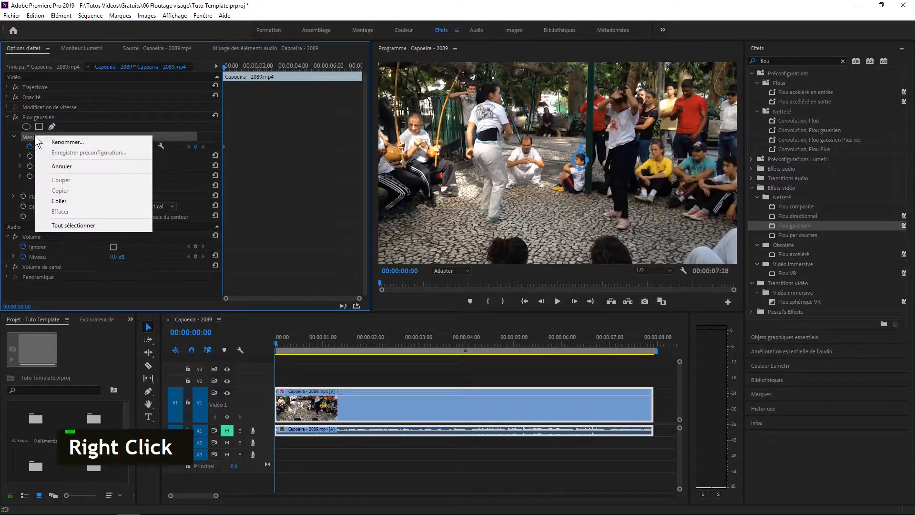
click(66, 142)
text(garçon)
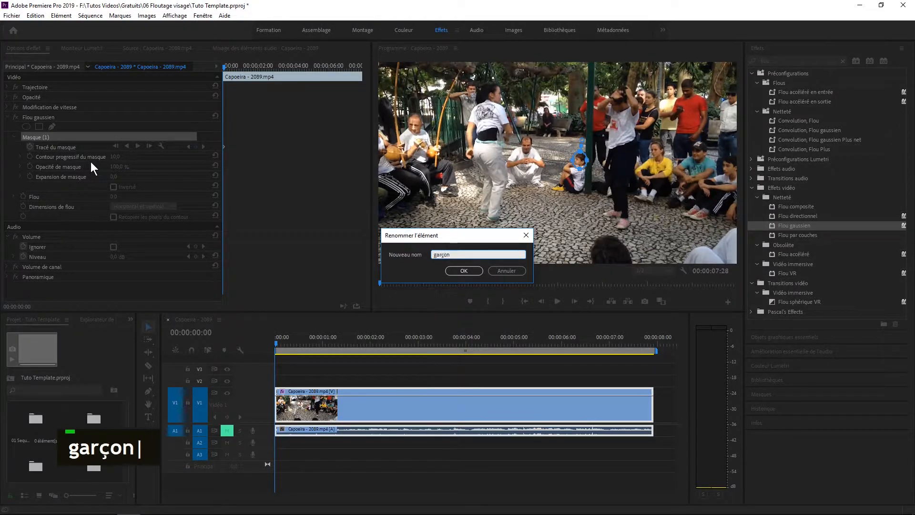
key(Return)
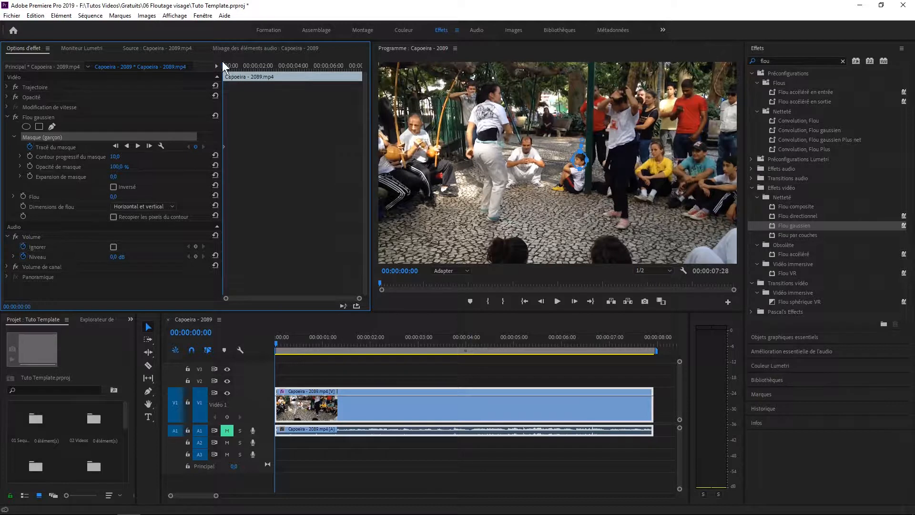
Reposition the garçon mask over the boy's face at 00:00:01:13 and 00:00:02:10
drag(224, 65, 250, 70)
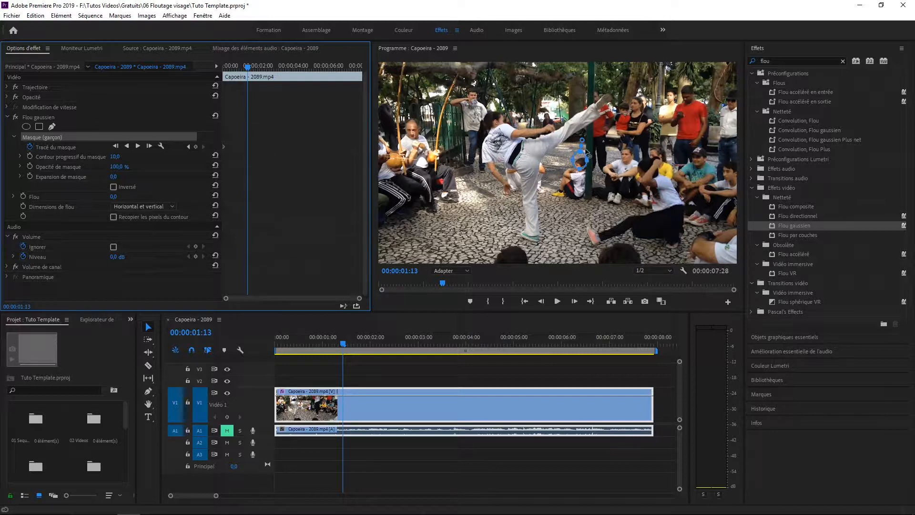
drag(579, 160, 579, 164)
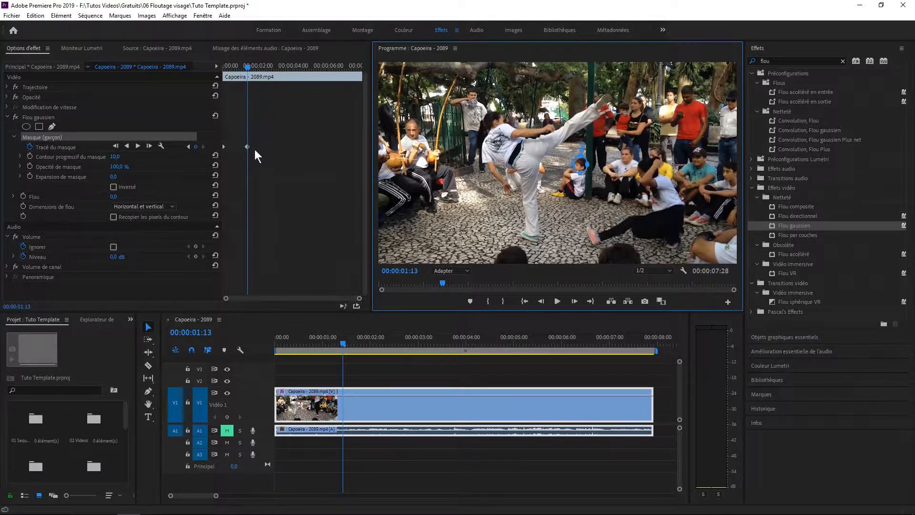
drag(250, 67, 264, 68)
click(582, 162)
drag(580, 162, 579, 164)
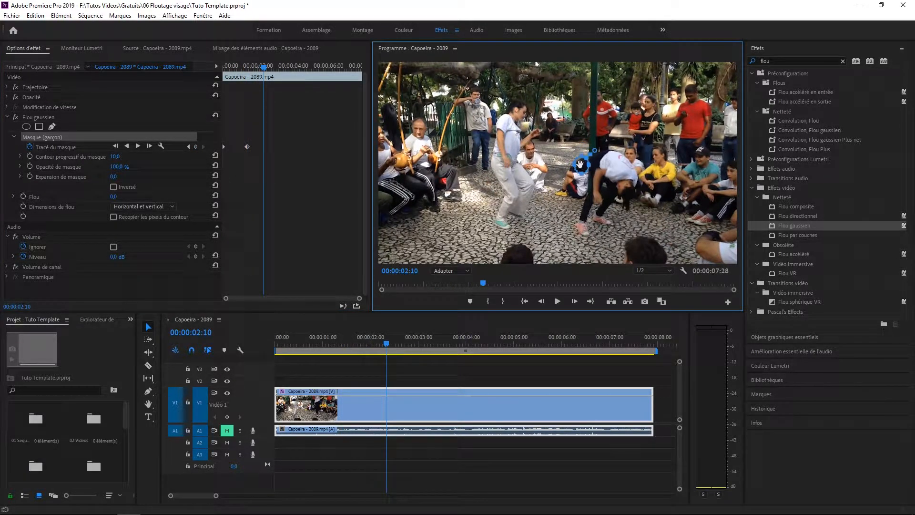
Keyframe the garçon mask over the boy's face at three further points, the last at 00:00:06:04
click(278, 67)
drag(581, 164, 587, 159)
drag(291, 66, 313, 67)
drag(586, 160, 591, 159)
drag(312, 67, 330, 67)
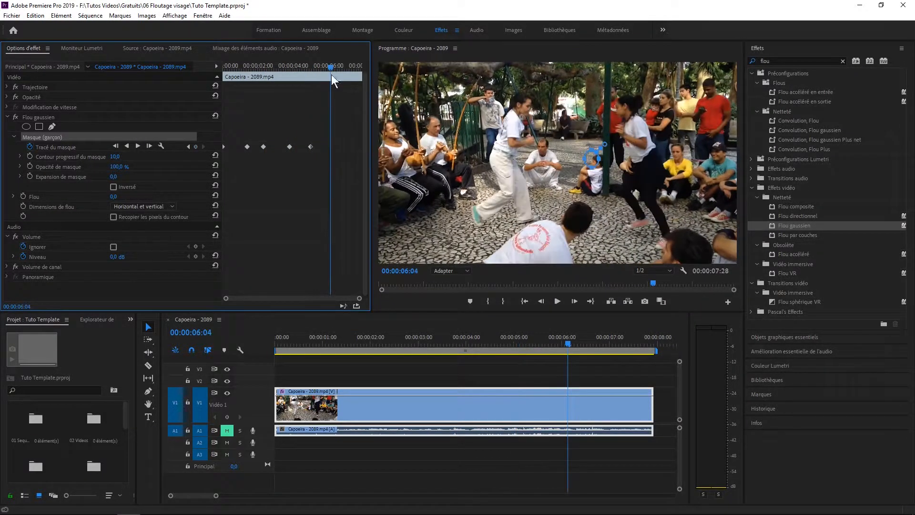
drag(591, 158, 597, 160)
Trim the end of the clip to 00:00:06:20, where another person covers the boy's face, and play the sequence
drag(329, 67, 340, 86)
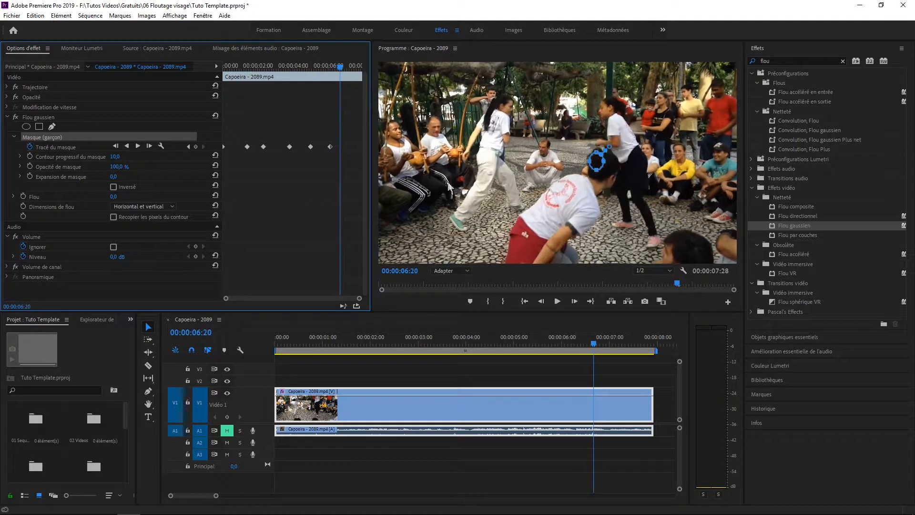
drag(653, 405, 590, 405)
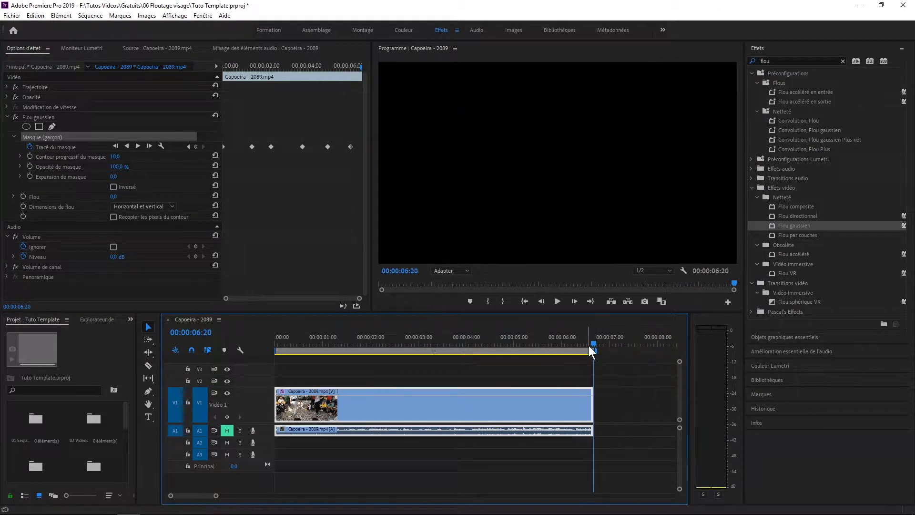
key(space)
Set the Flou amount of the Gaussian blur to 78 at 00:00:03:01 and hide the mask outline
drag(325, 335, 425, 353)
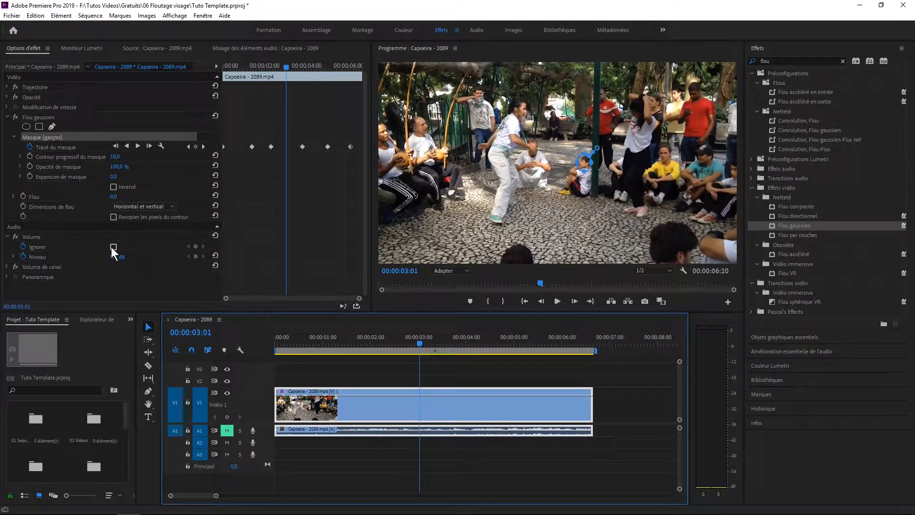
mouse_move(113, 197)
mouse_down()
mouse_move(143, 197)
mouse_move(129, 197)
mouse_up()
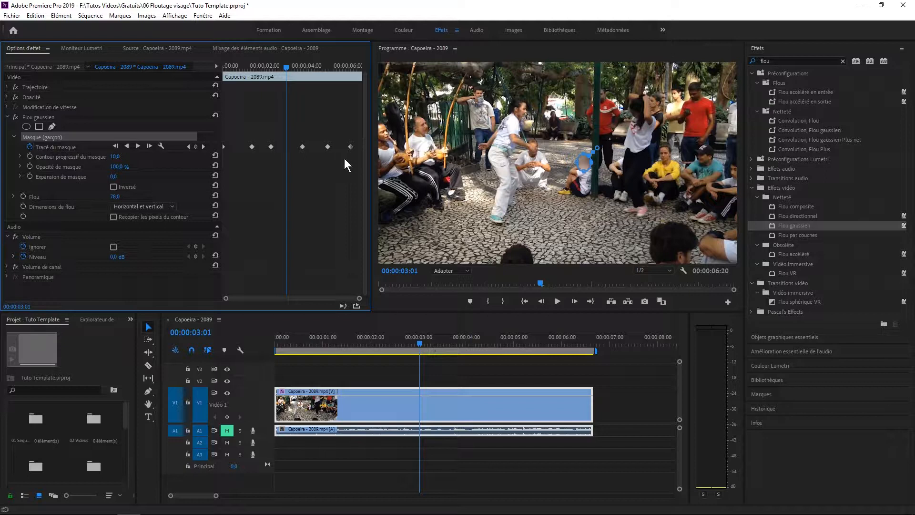
click(158, 117)
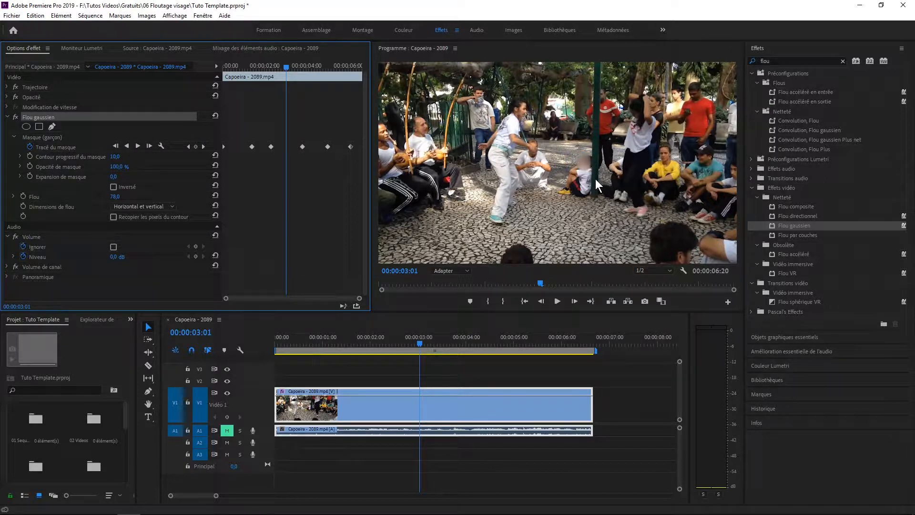
Play the sequence from the start and again from around 00:00:02:07 to check the blurred face
drag(419, 348, 257, 360)
key(space)
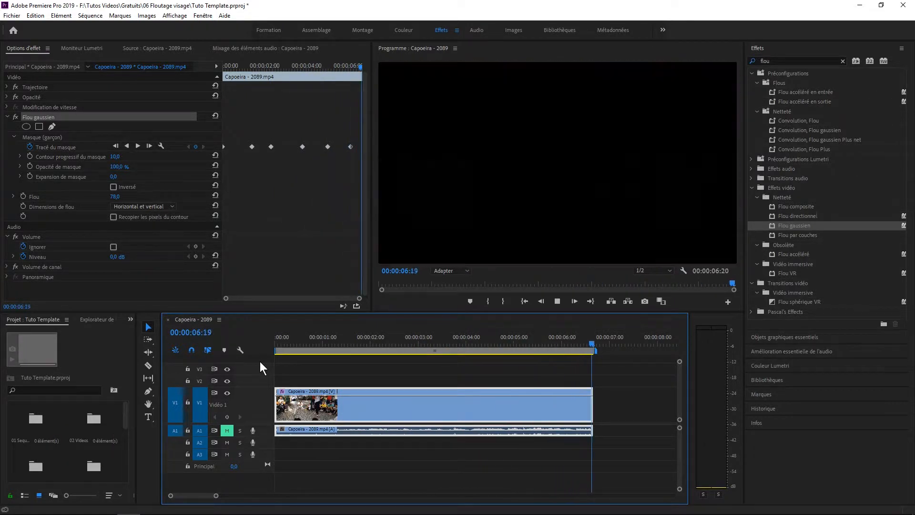
drag(600, 350, 382, 320)
key(space)
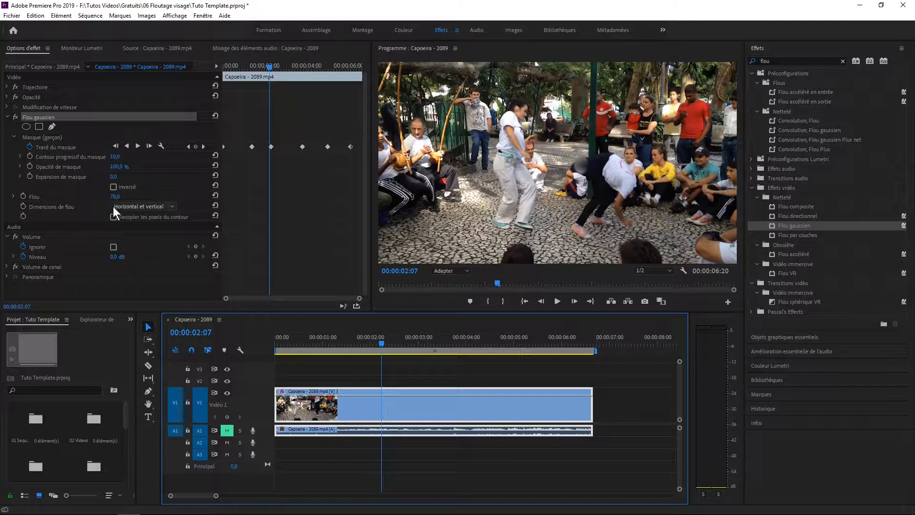
Reduce the Flou amount to 1 and reselect the garçon mask to check its position at 00:00:02:03
drag(114, 196, 86, 196)
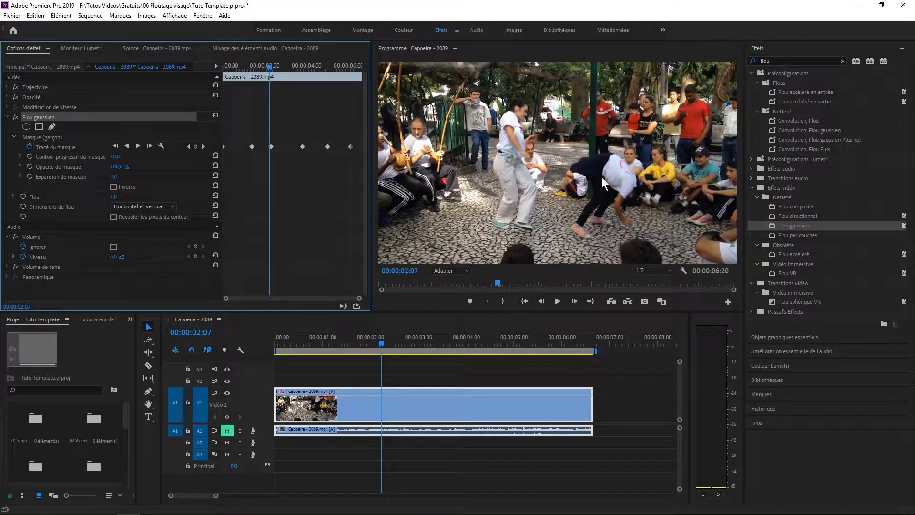
click(38, 137)
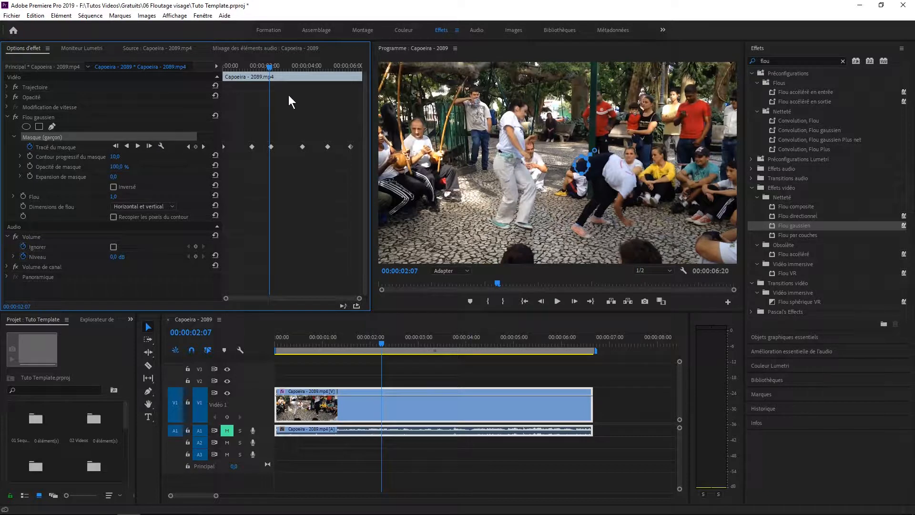
drag(278, 67, 266, 85)
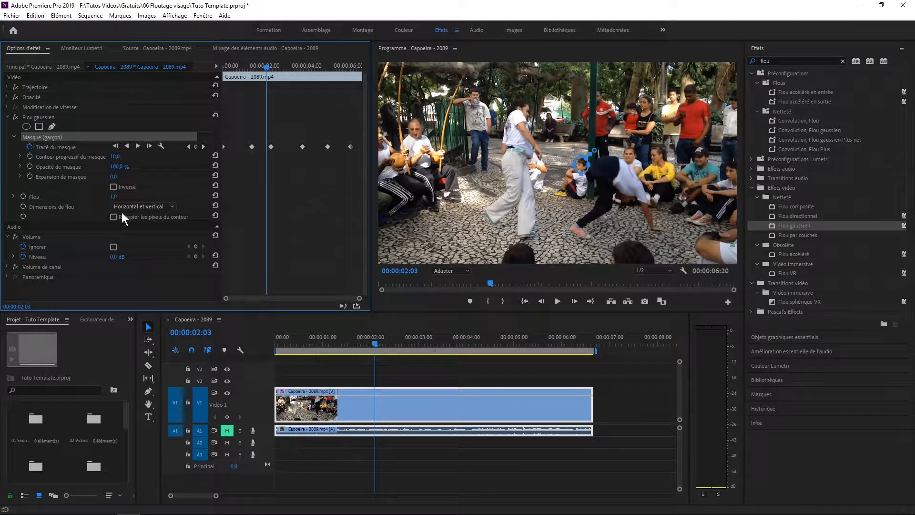
Set Flou to 2, start animating the garçon mask's opacity at 100%, and place that keyframe at 00:00:02:05
drag(115, 197, 95, 196)
drag(261, 63, 267, 66)
click(32, 165)
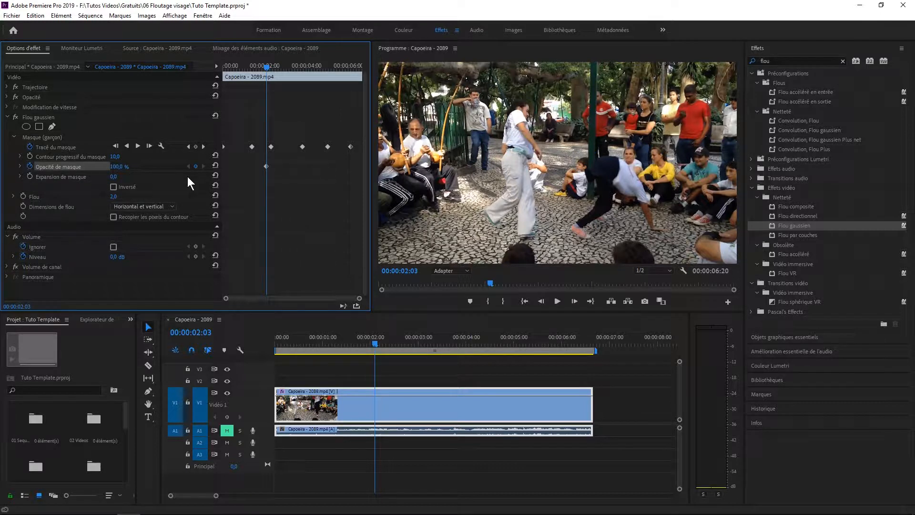
key(Right)
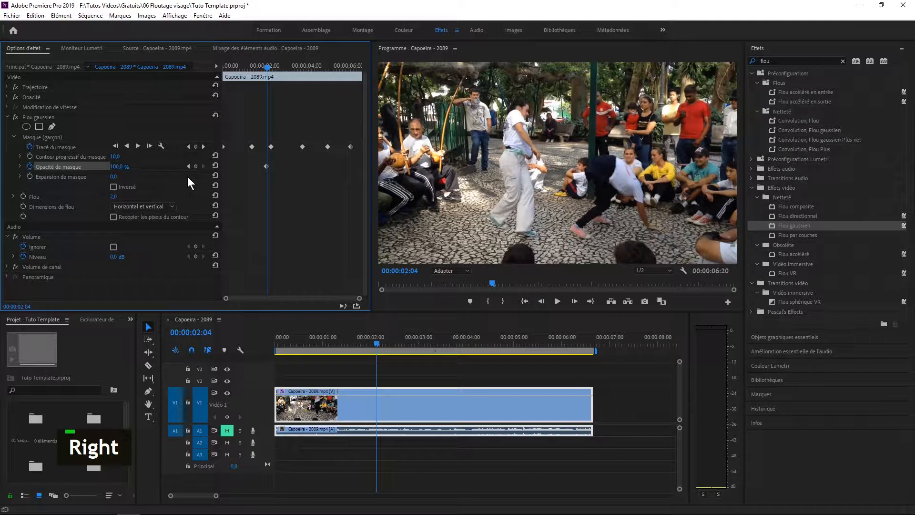
key(Right)
key(Right)
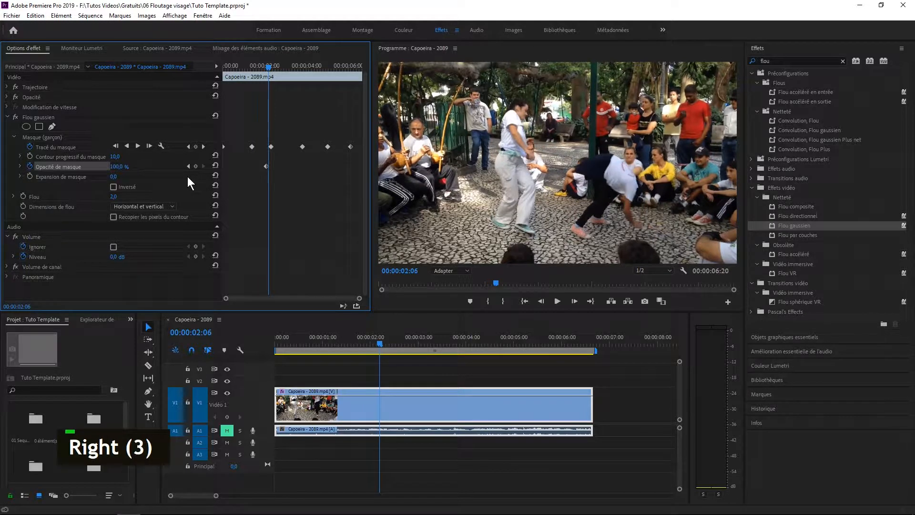
key(Left)
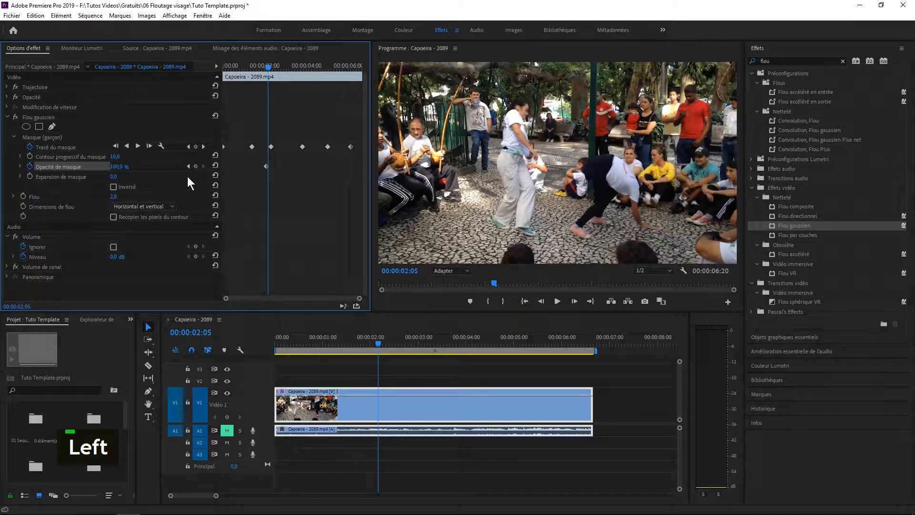
drag(265, 166, 267, 169)
Set the mask opacity to 0% at 00:00:02:06, where the dancer covers the boy's face
key(Right)
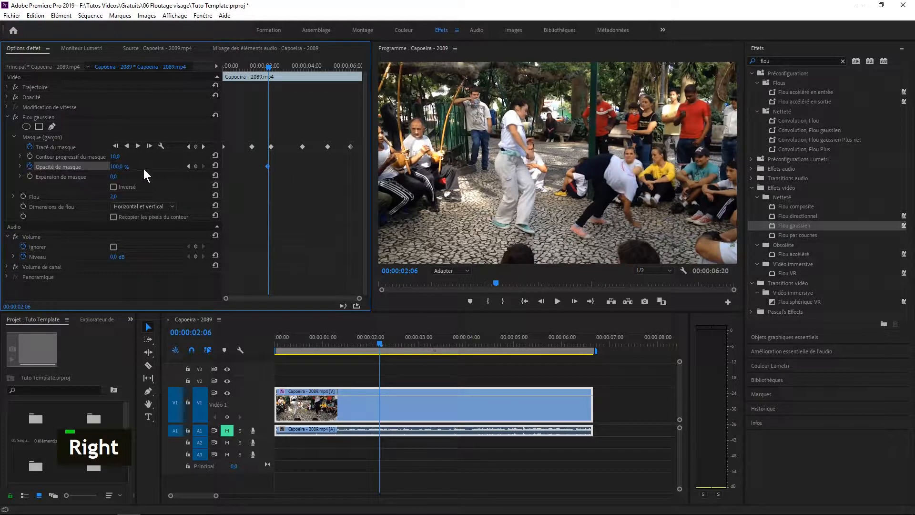
click(117, 166)
text(0)
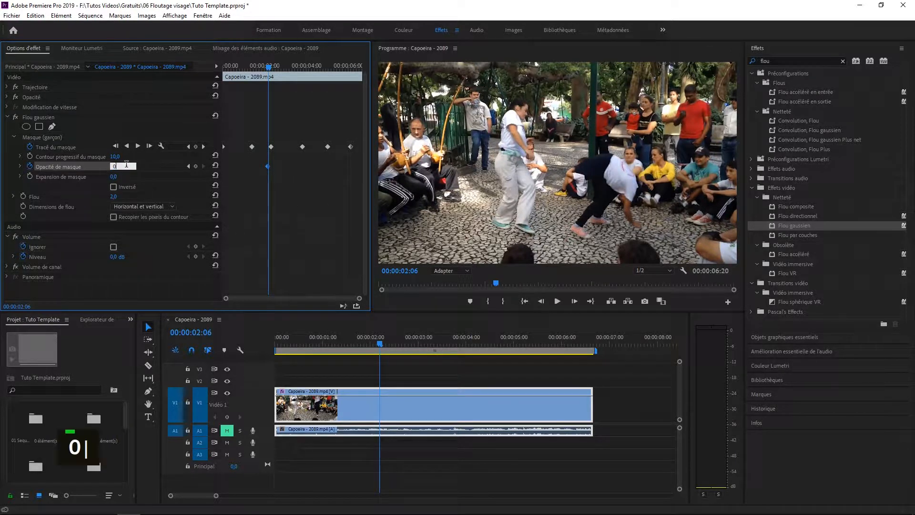
key(Return)
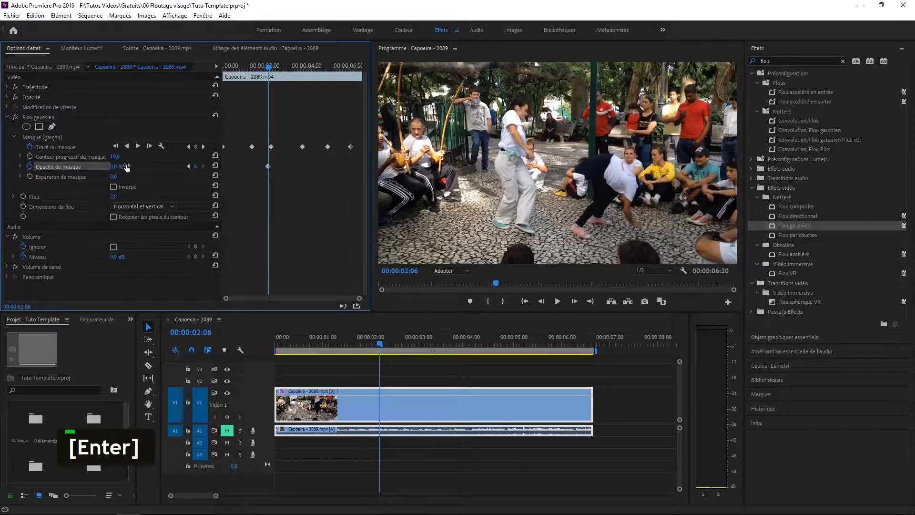
Find the last frame where the boy's face is covered and add a 0% mask opacity keyframe at 00:00:02:13
key(Right)
key(Right)
key(Right)
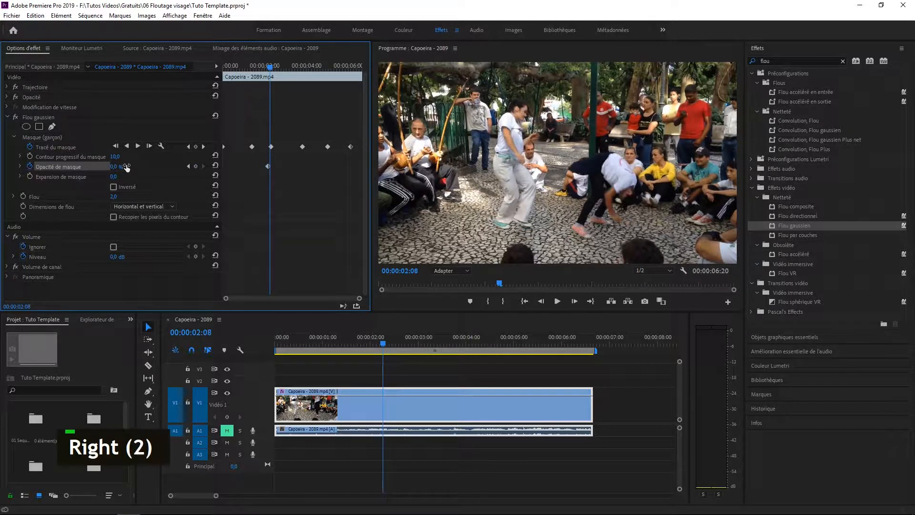
key(Right)
key(Right)
key(Right)
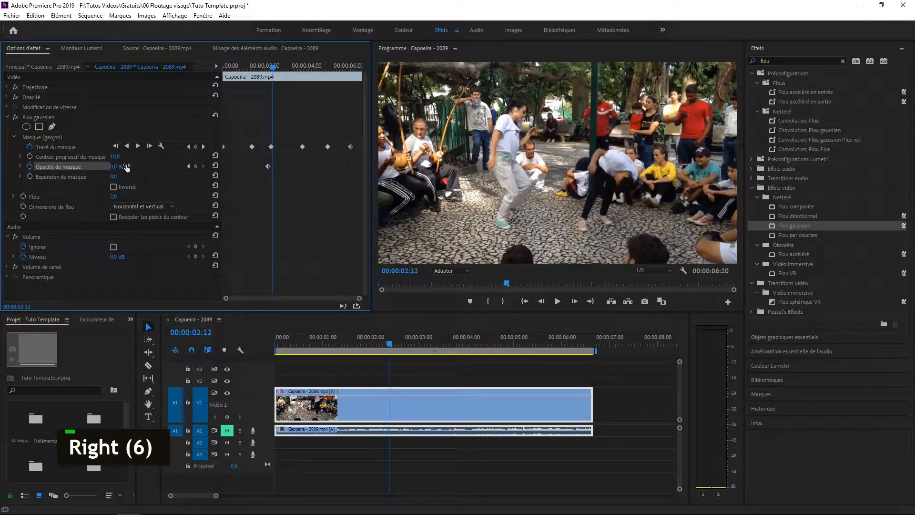
key(Right)
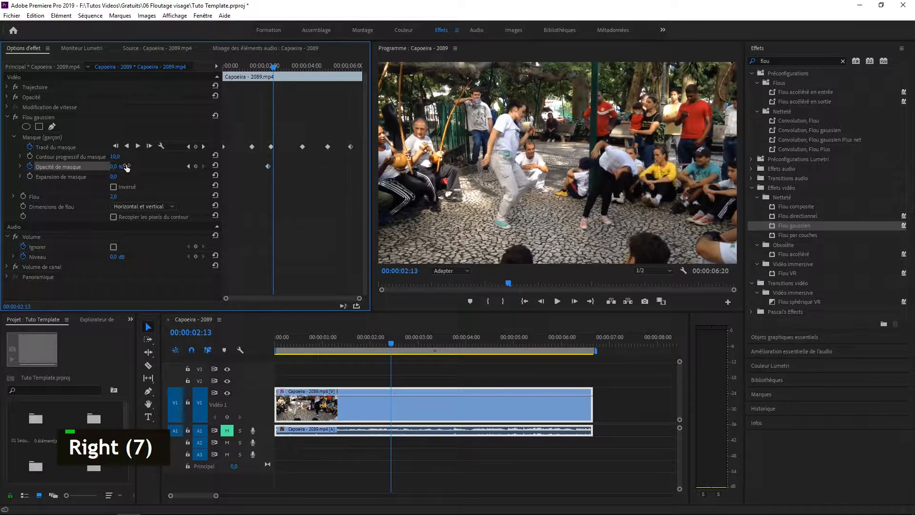
key(Right)
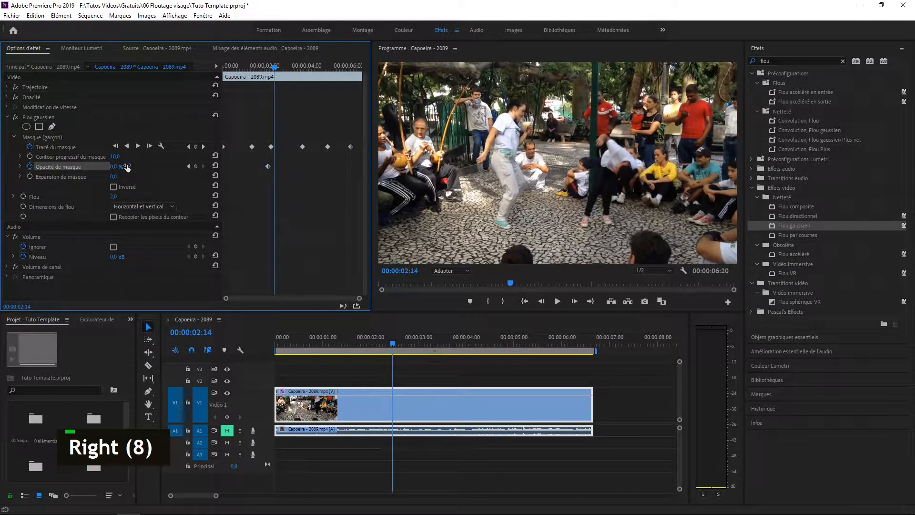
key(Left)
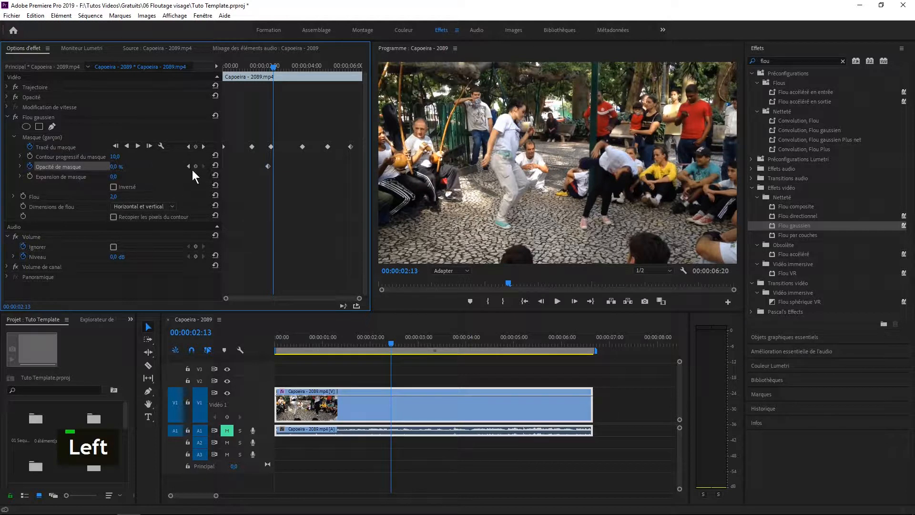
click(195, 166)
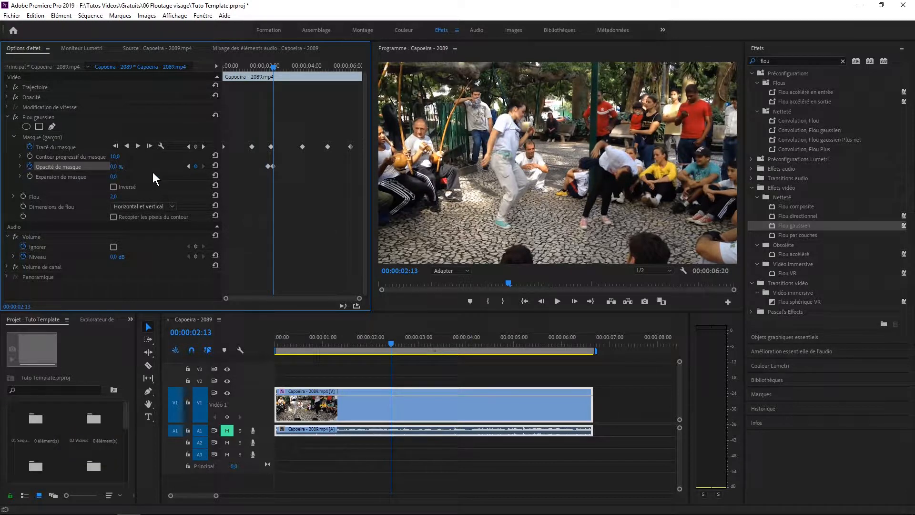
Restore the mask opacity to 100% at 00:00:02:14
key(Right)
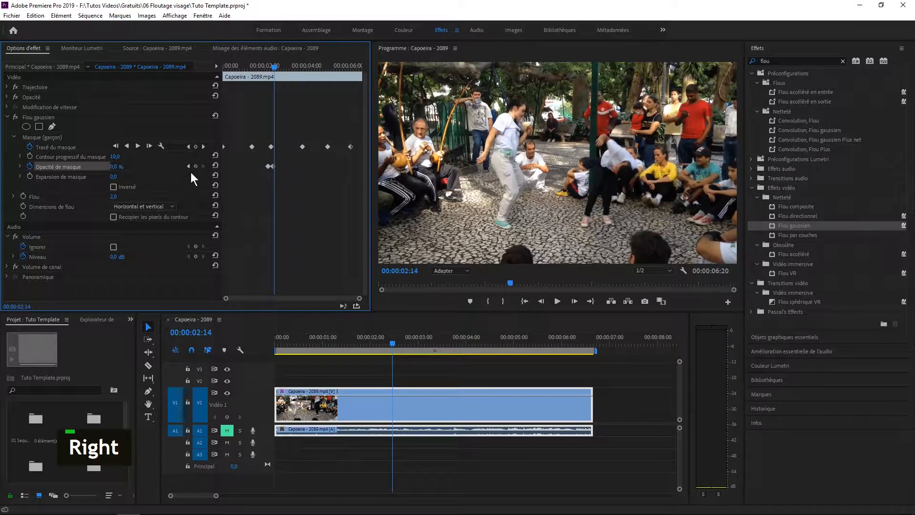
click(114, 167)
text(10)
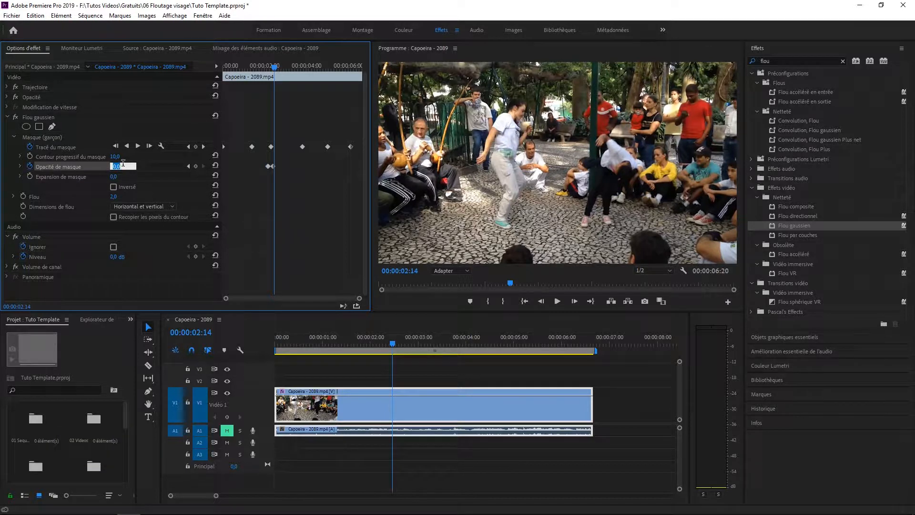
text(0)
key(Return)
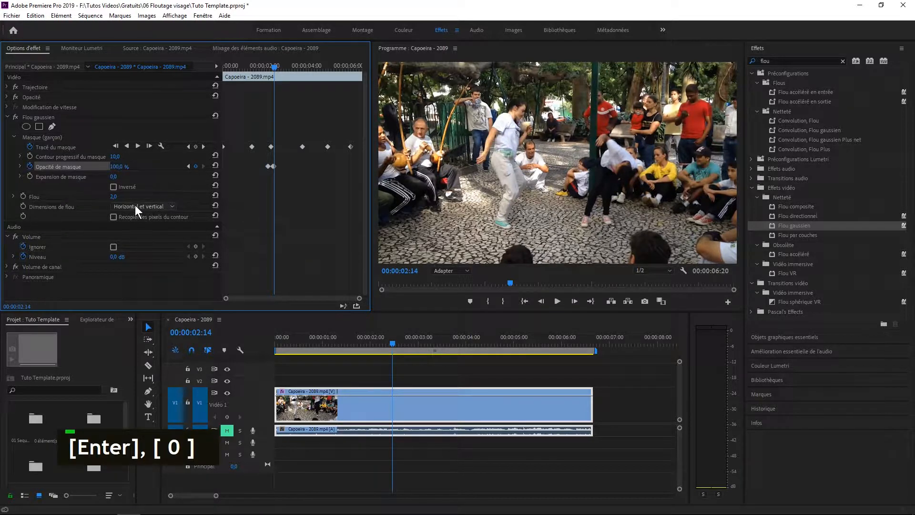
Raise Flou to 59 and scrub forward to 00:00:04:03 to find where the face is next covered
drag(113, 197, 141, 197)
drag(272, 67, 307, 96)
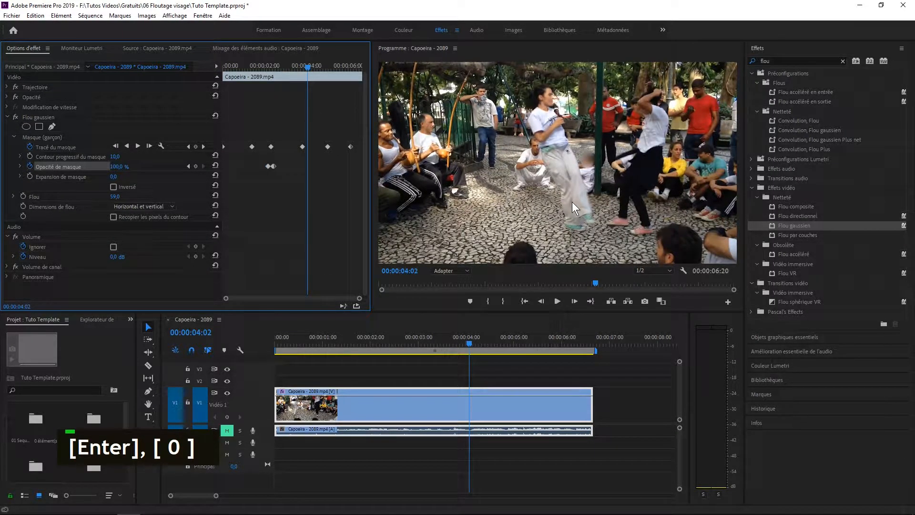
drag(310, 68, 311, 71)
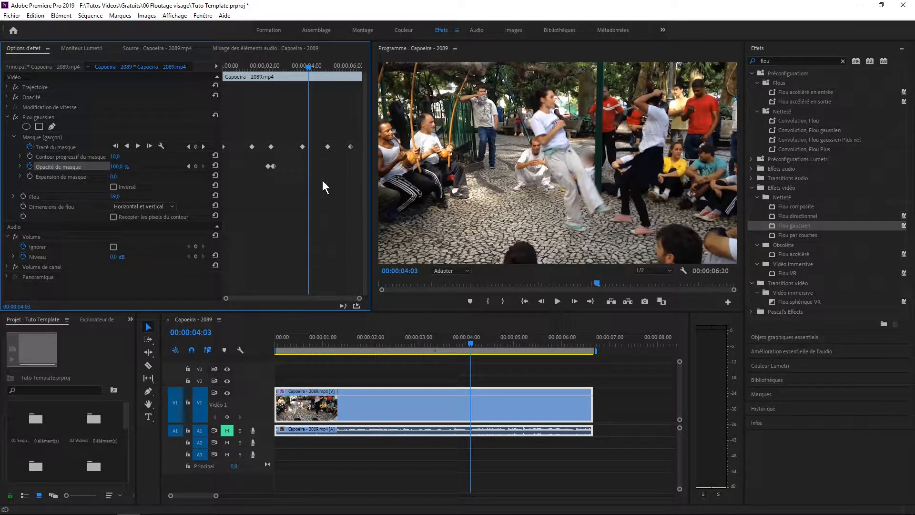
Reduce Flou to 1 and set the mask opacity to 0% at 00:00:04:04
drag(116, 196, 88, 196)
key(Right)
click(123, 166)
text(0)
key(Return)
Step forward through the covered frames and add a 0% mask opacity keyframe at 00:00:04:09
key(Right)
key(Right)
key(Right)
key(Right)
key(Right)
key(Right)
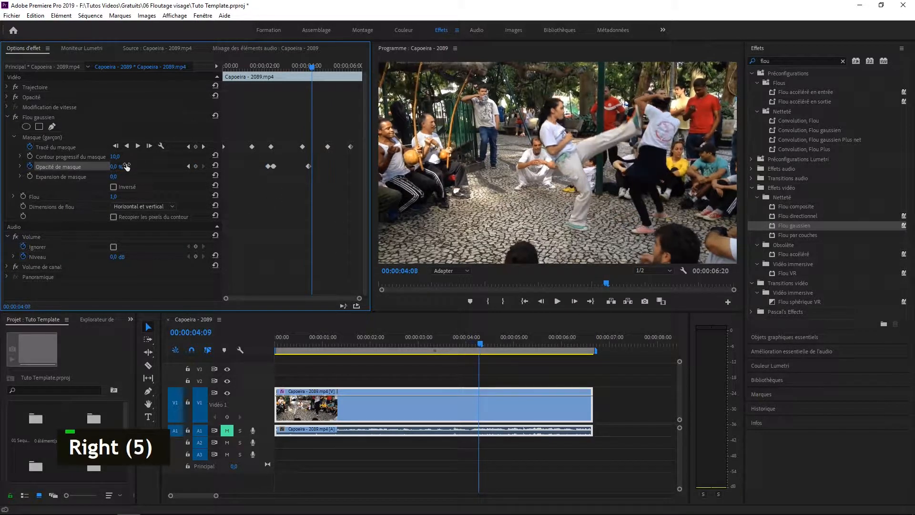
key(Left)
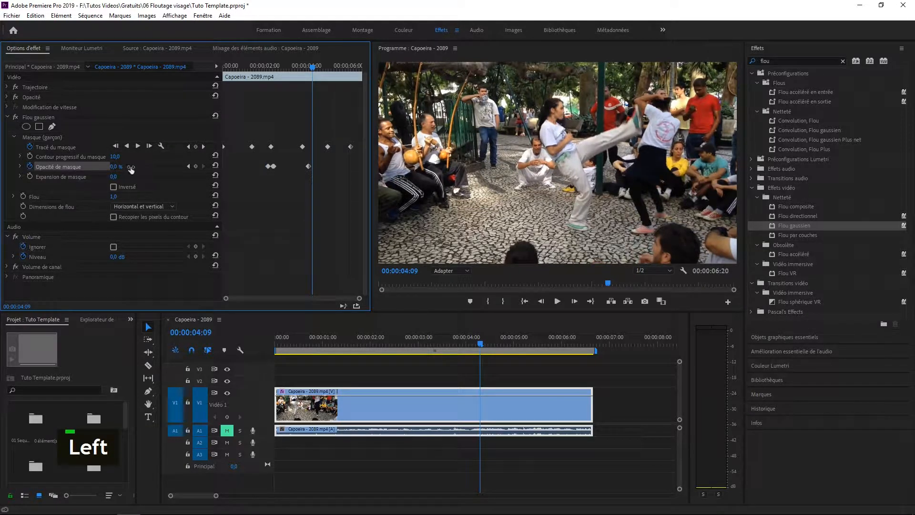
click(195, 165)
Bring the mask opacity back to 100% at 00:00:04:10
key(Right)
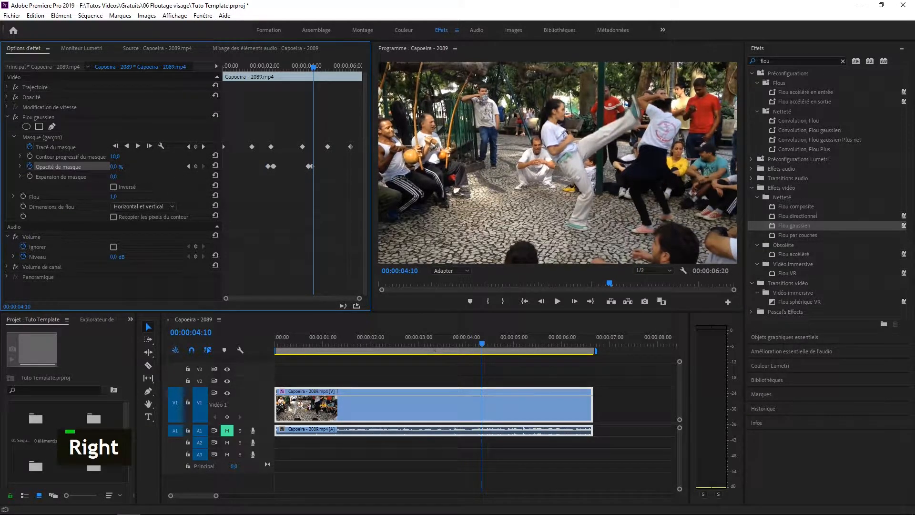
click(123, 166)
text(100)
key(Return)
Step forward to the next covering of the face and place a 100% mask opacity keyframe at 00:00:04:20
key(Right)
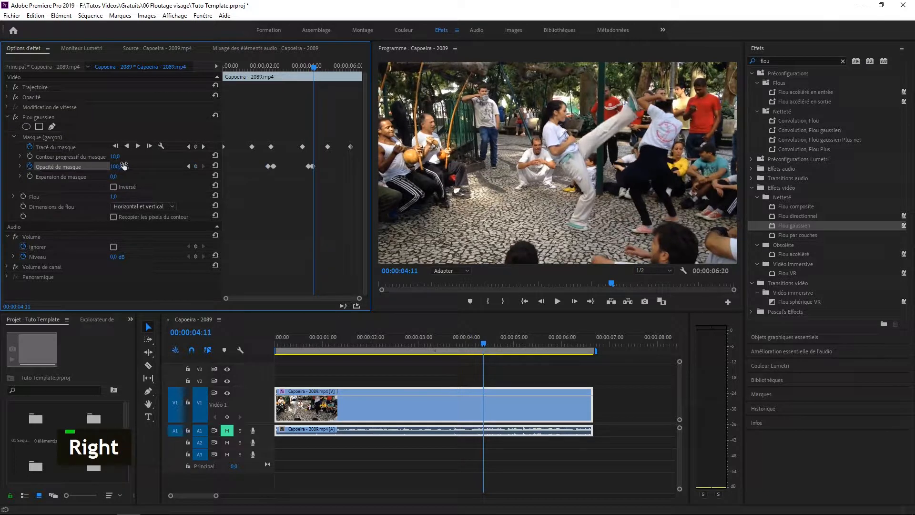
key(Right)
key(Right)
key(Right)
key(Right)
key(Right)
key(Right)
key(Right)
key(Right)
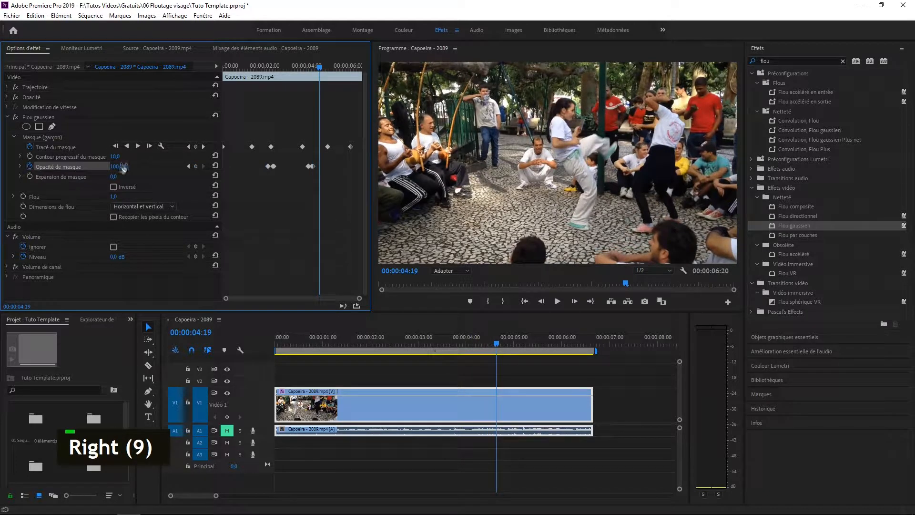
click(195, 166)
key(Right)
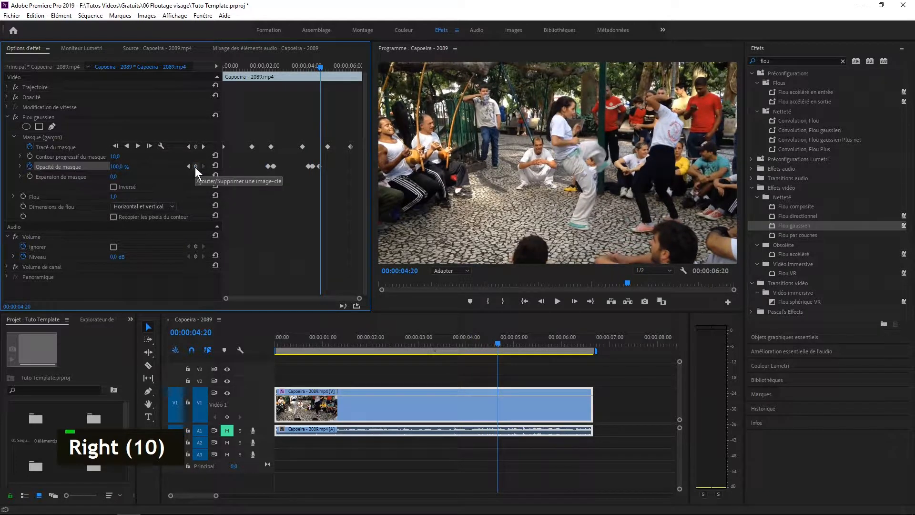
click(320, 167)
Drop the mask opacity to 0% at 00:00:04:21
key(Right)
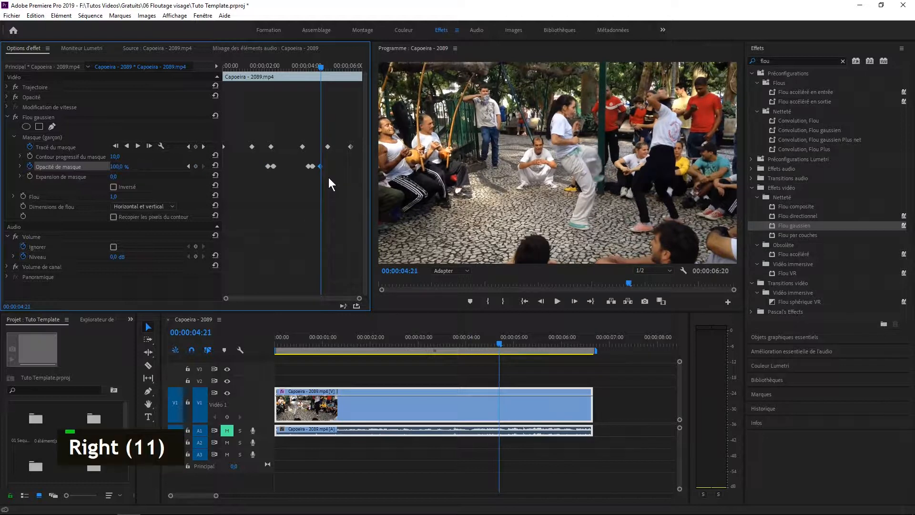
click(119, 167)
text(0)
key(Return)
Return the mask opacity to 100% at 00:00:04:23
key(Right)
key(Right)
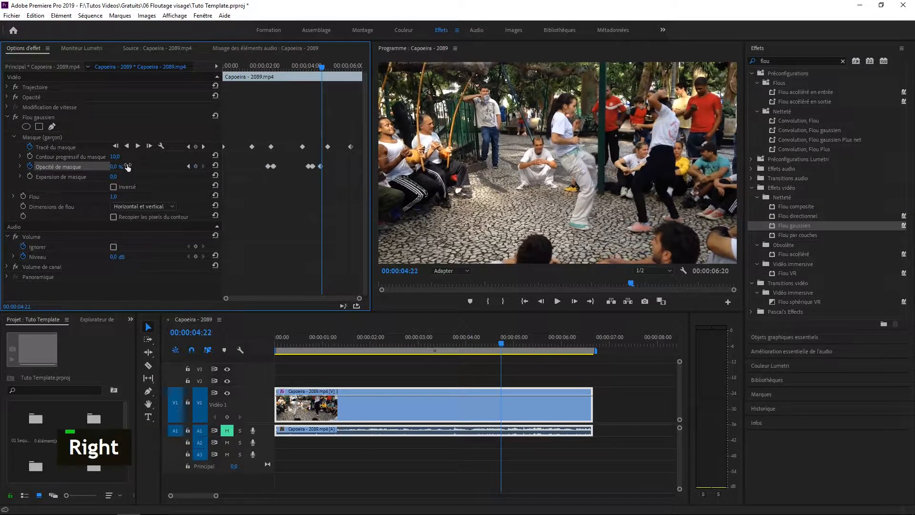
click(123, 163)
text(100)
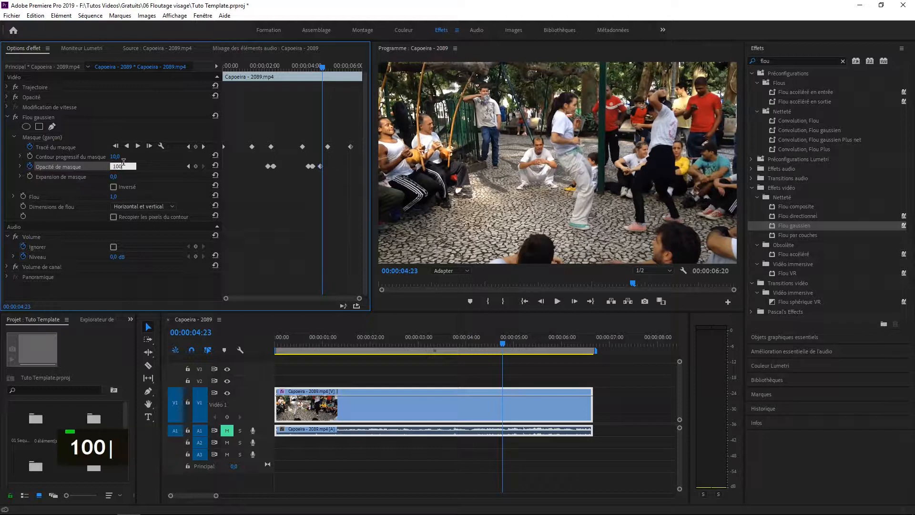
key(Return)
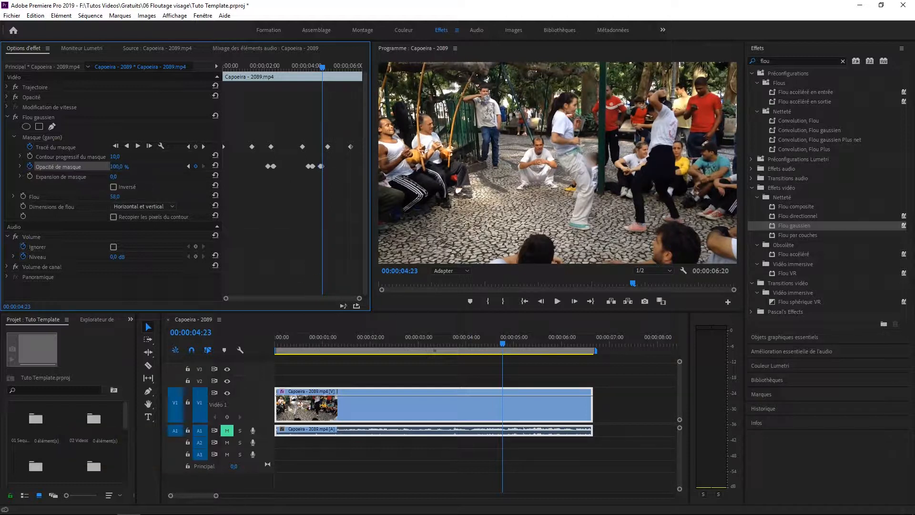
Lower Flou to 0 and set the mask opacity to 0% at 00:00:06:16, near the clip's end
drag(317, 69, 359, 84)
drag(120, 197, 102, 197)
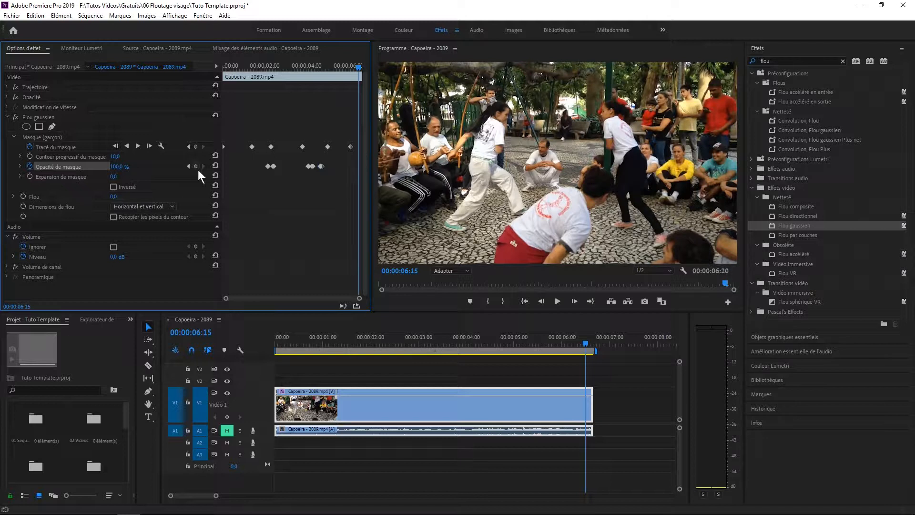
key(Right)
click(120, 166)
text(0)
key(Return)
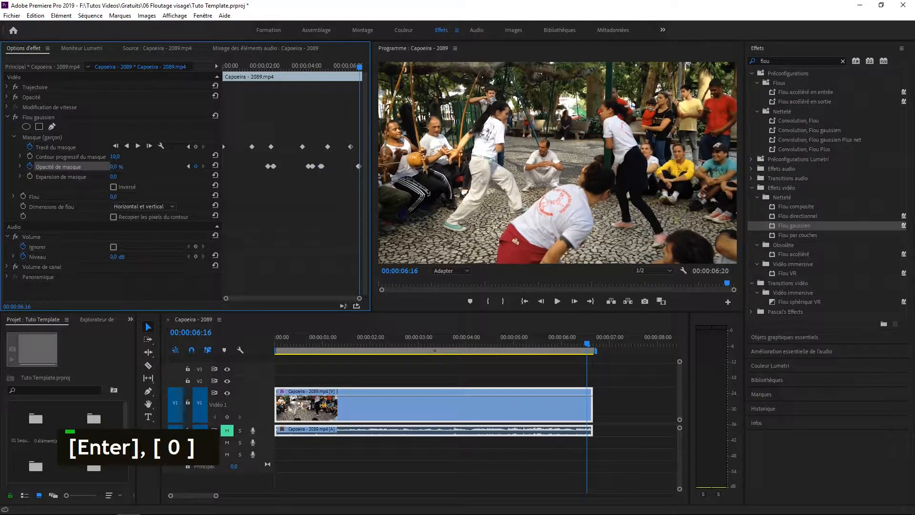
Set Flou to 82 and play the sequence from the start to check the masked blur
drag(113, 196, 139, 196)
drag(115, 196, 152, 202)
drag(295, 71, 148, 81)
drag(399, 343, 221, 347)
key(space)
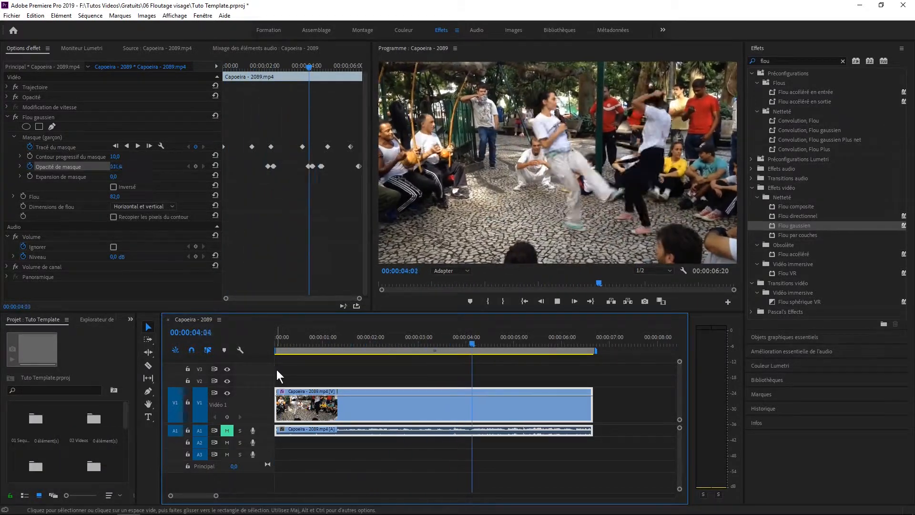
key(space)
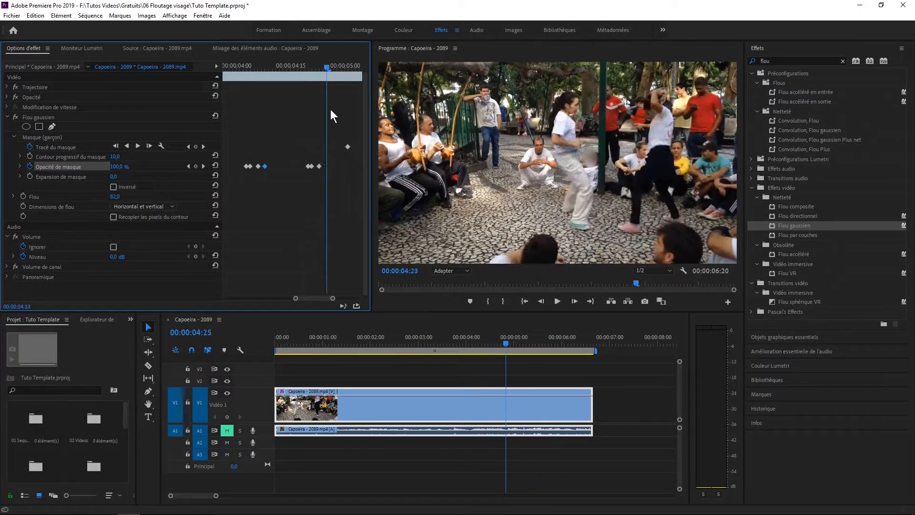
Scrub to 00:00:05:27 to review the mask keyframes, and replay the sequence from the start
drag(330, 110, 330, 150)
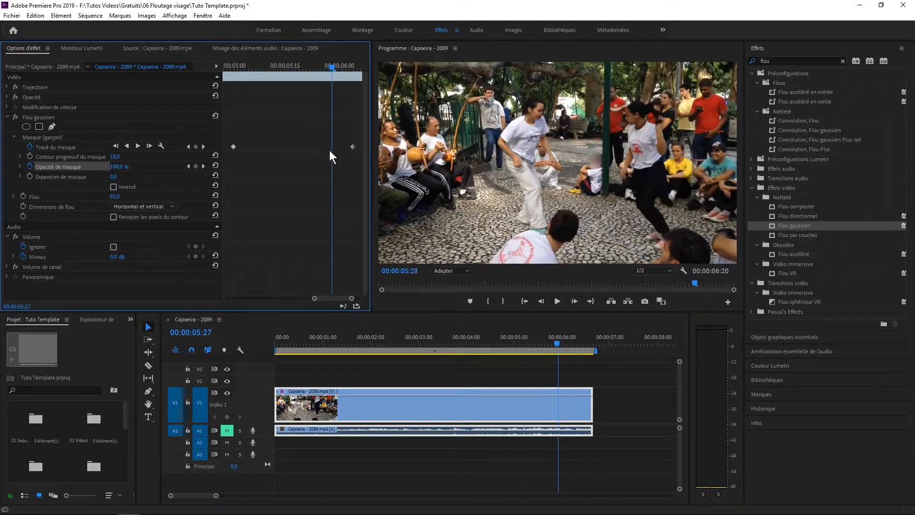
drag(315, 298, 167, 302)
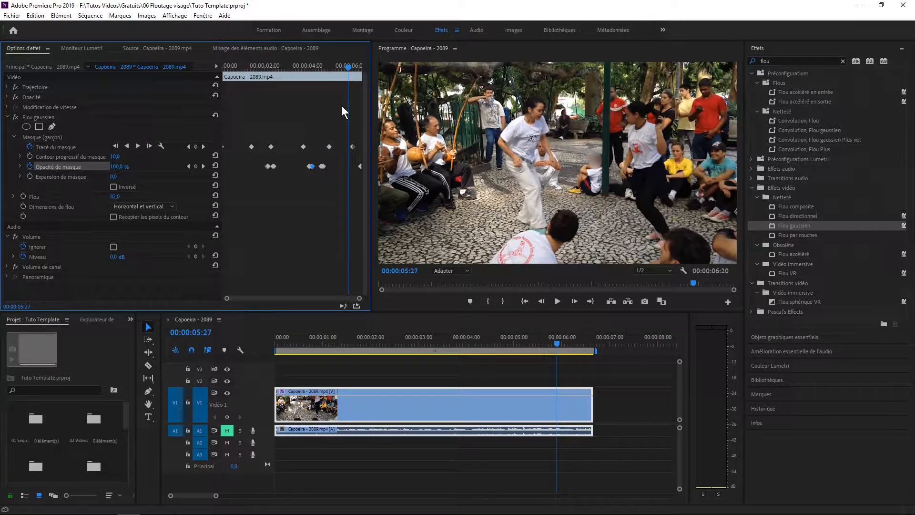
key(Home)
key(space)
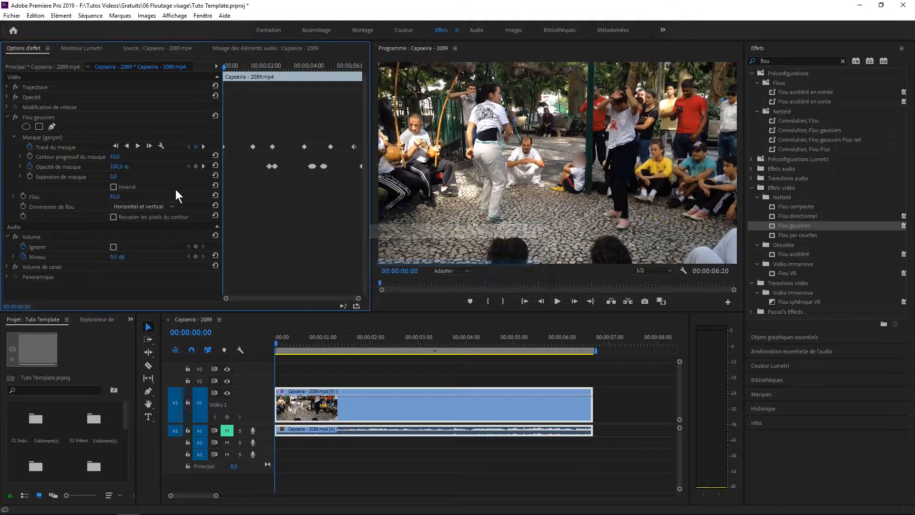
Add a second elliptical mask to Flou gaussien, lower Flou to 0, and fit the mask around the seated white-shirted musician's face
click(26, 126)
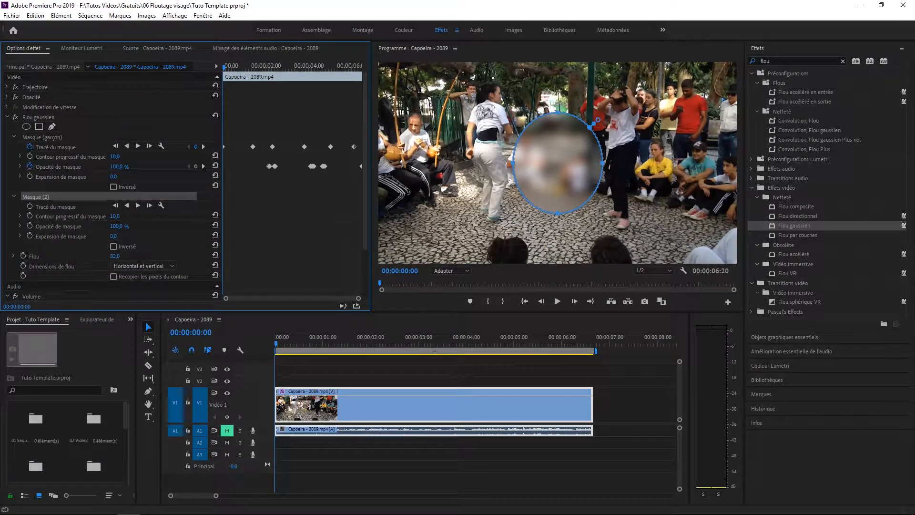
drag(114, 256, 75, 256)
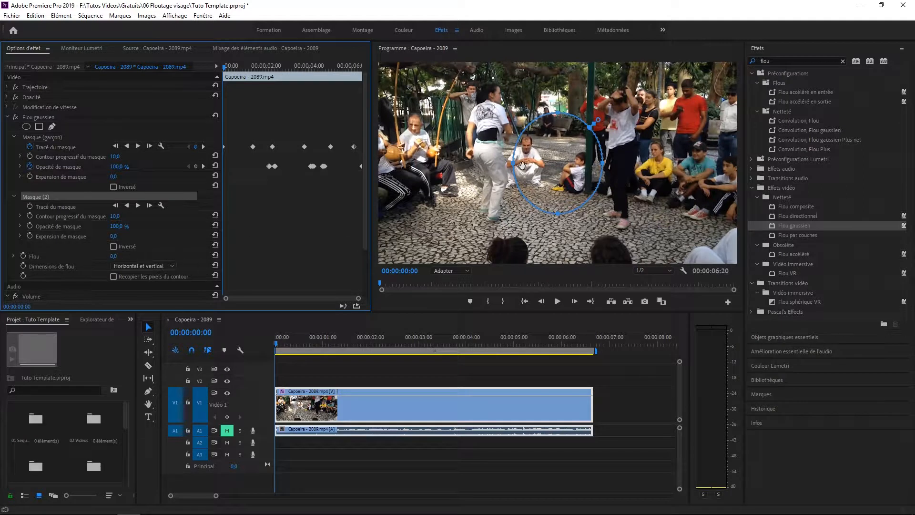
drag(547, 154, 407, 110)
drag(415, 72, 415, 114)
drag(416, 173, 427, 125)
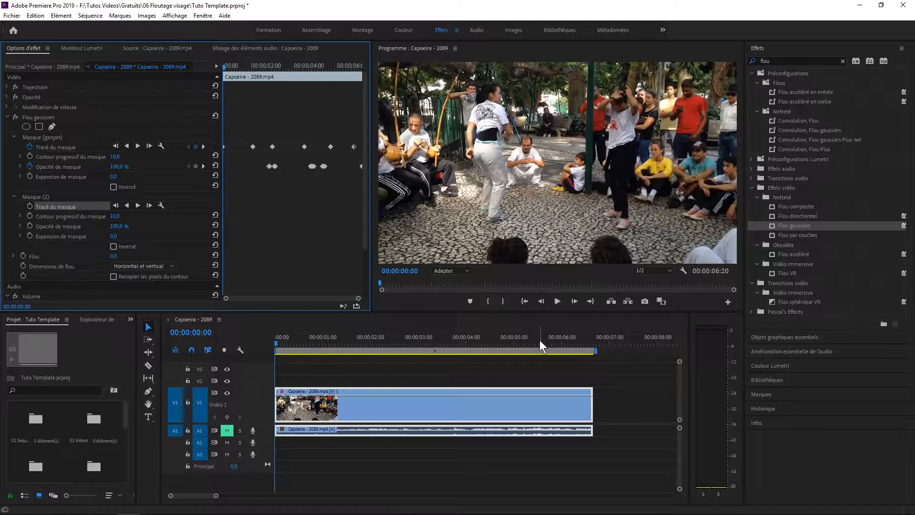
Track the new mask forward through the whole clip and rename it Joueur
click(138, 206)
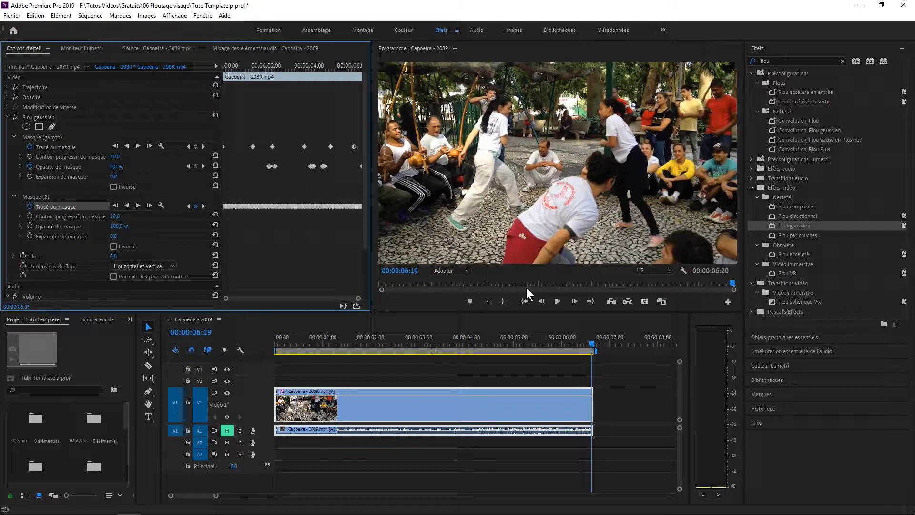
drag(591, 341, 260, 346)
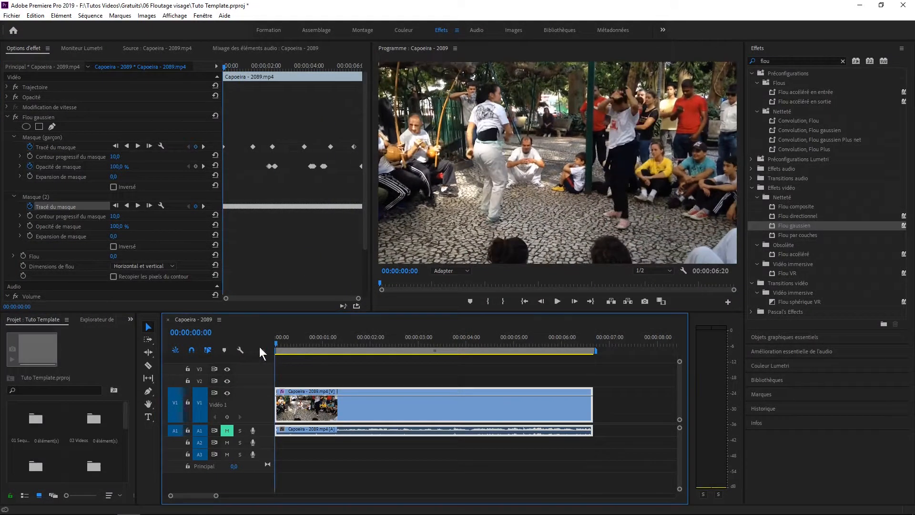
click(38, 198)
right_click(56, 196)
click(91, 202)
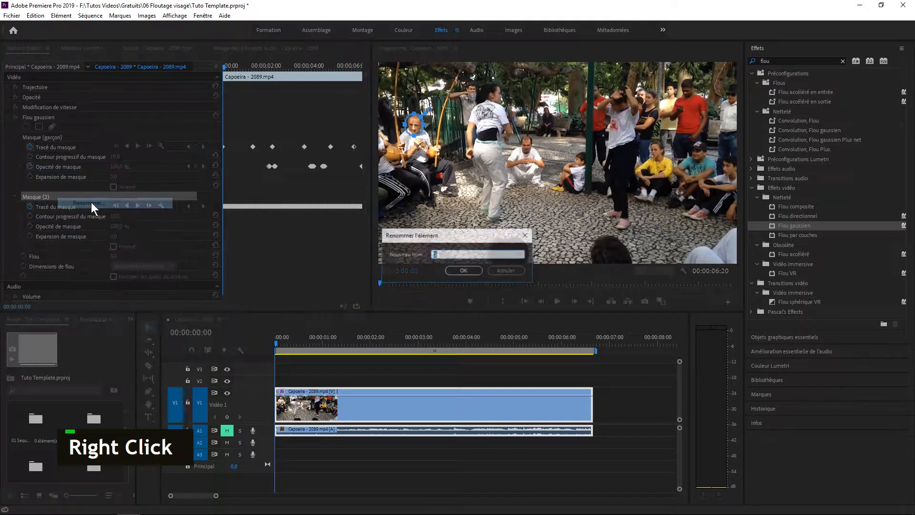
text(Joueur)
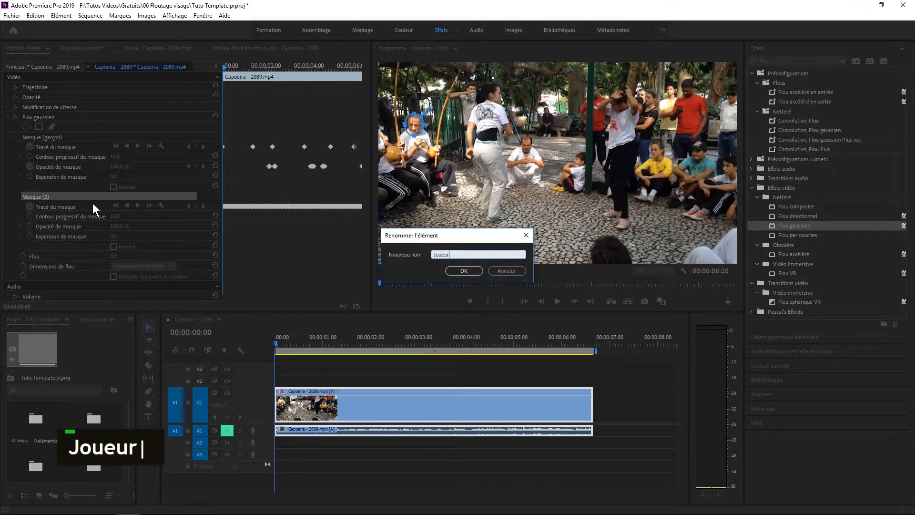
key(Return)
Play the sequence from the start to check how the Joueur mask follows the musician's face
click(274, 343)
key(space)
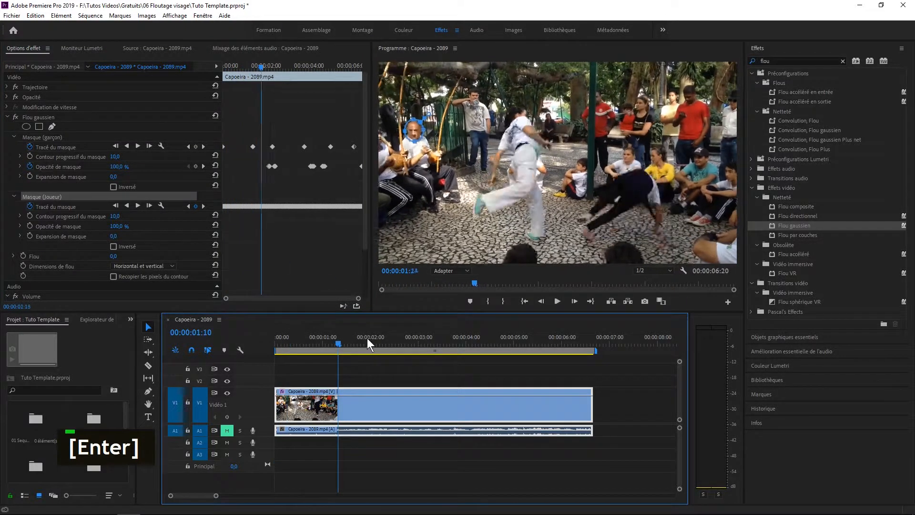
drag(552, 344, 254, 344)
Set the Flou amount of Flou gaussien to 21
click(110, 256)
click(156, 257)
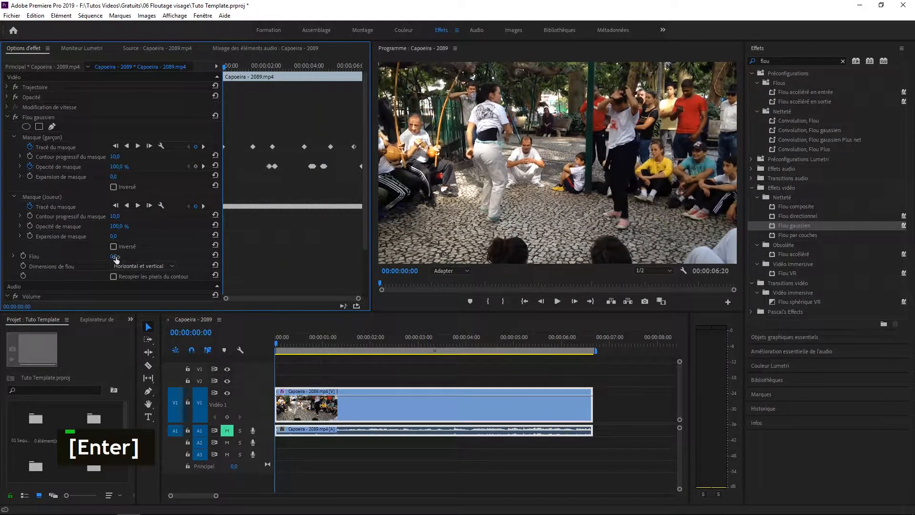
drag(113, 256, 126, 256)
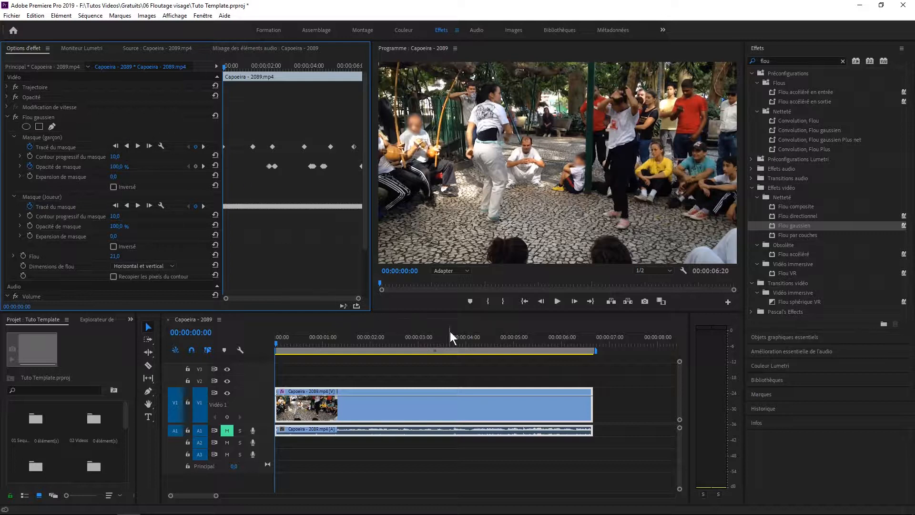
Replay the sequence from the start to check the blur on both faces, and return to 00:00:00:00
drag(335, 335, 250, 339)
key(space)
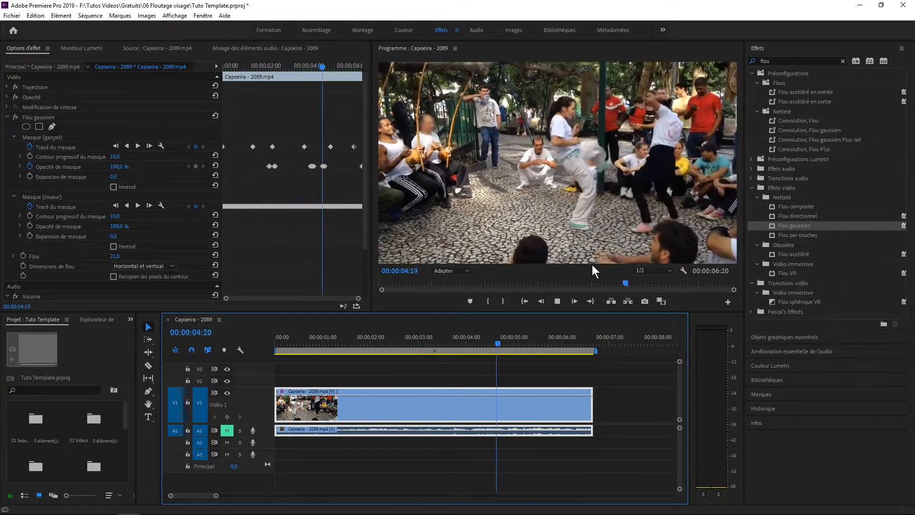
key(space)
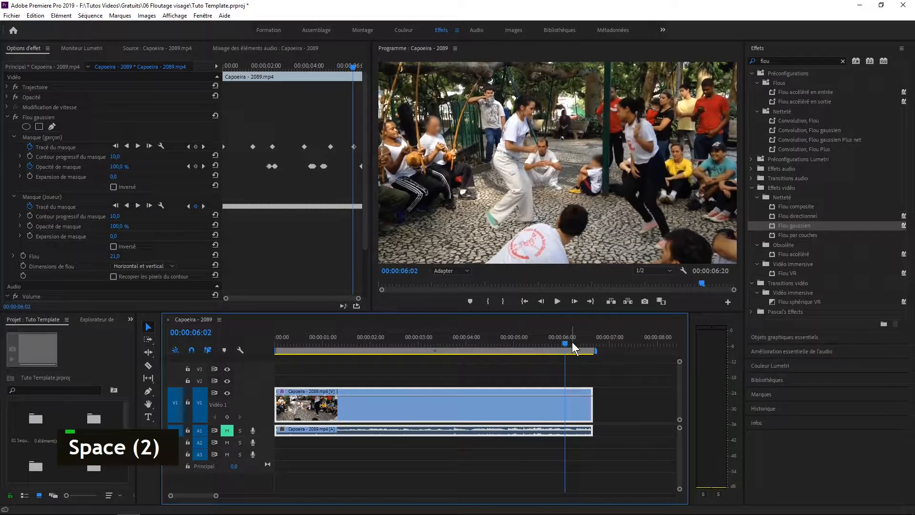
drag(531, 350, 281, 361)
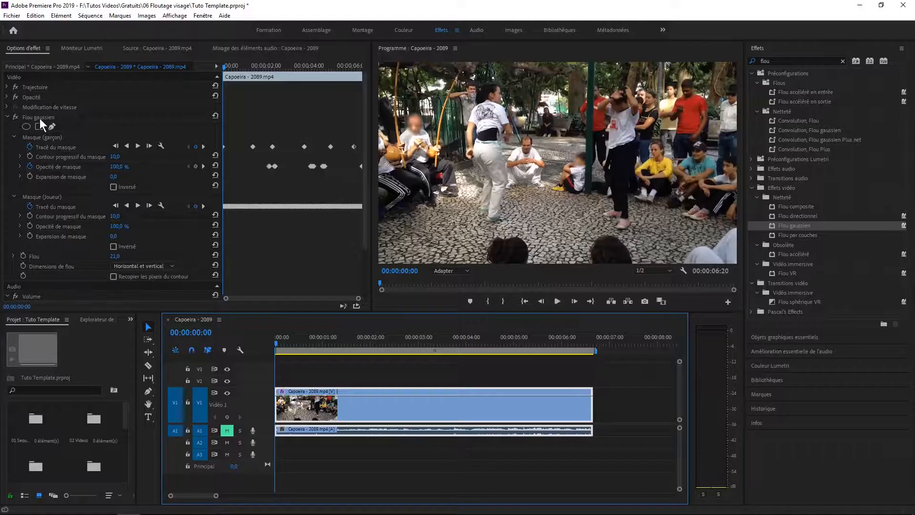
Collapse Flou gaussien, search the effects for "mosa", and apply the Mosaïque video effect to the capoeira clip
click(39, 118)
click(9, 116)
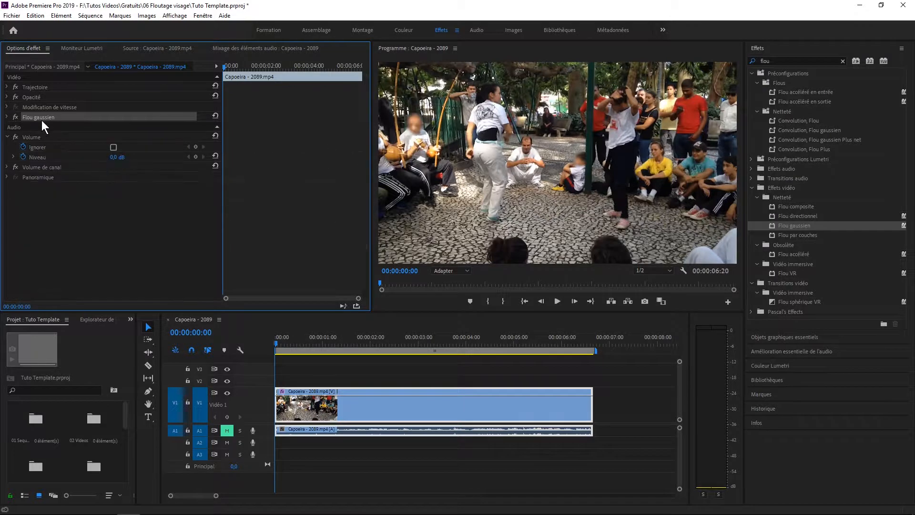
double_click(764, 61)
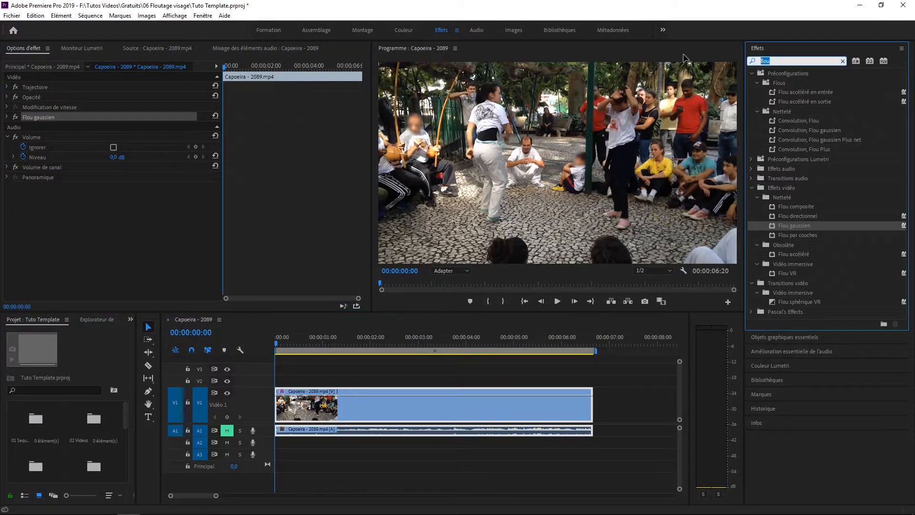
text(mosai)
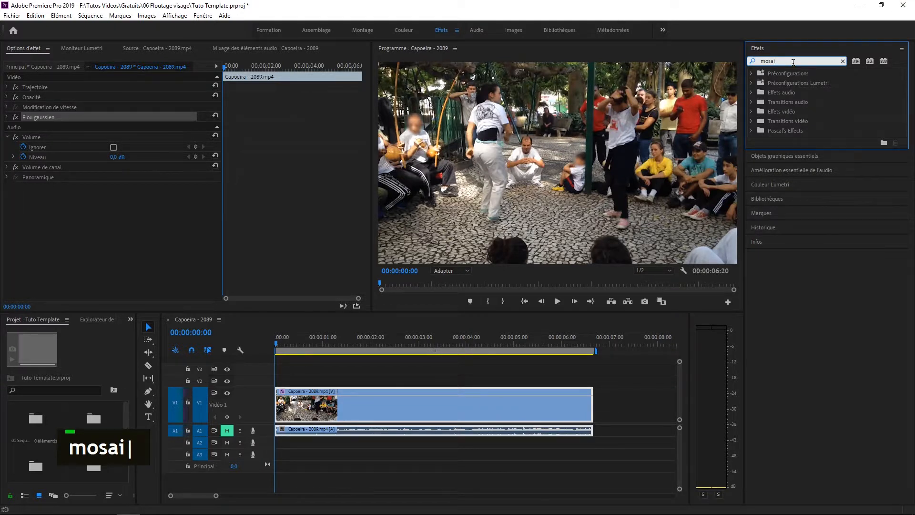
key(BackSpace)
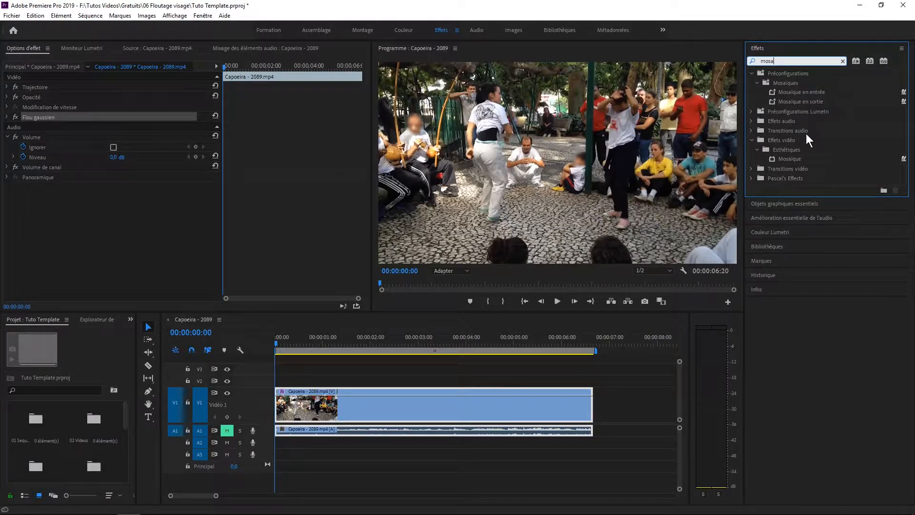
click(796, 158)
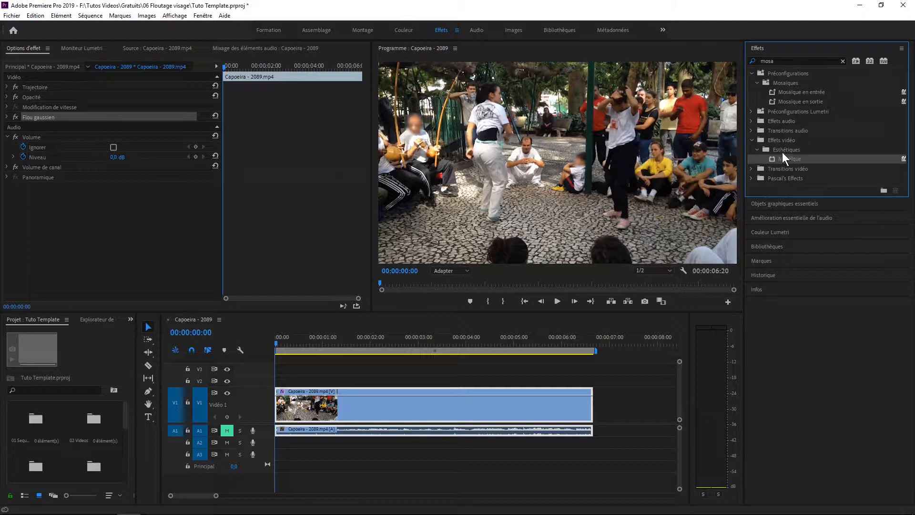
drag(790, 158, 116, 228)
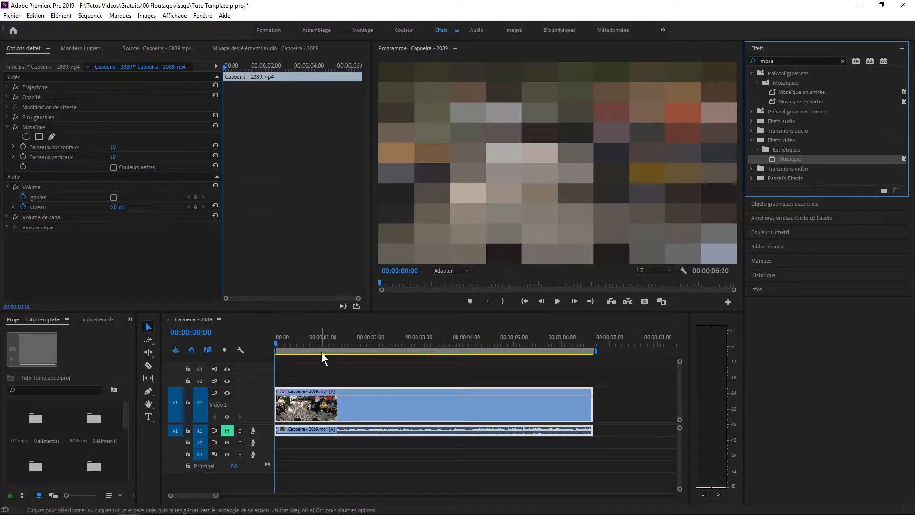
Set both Carreaux horizontaux and Carreaux verticaux of Mosaïque to 50
click(109, 147)
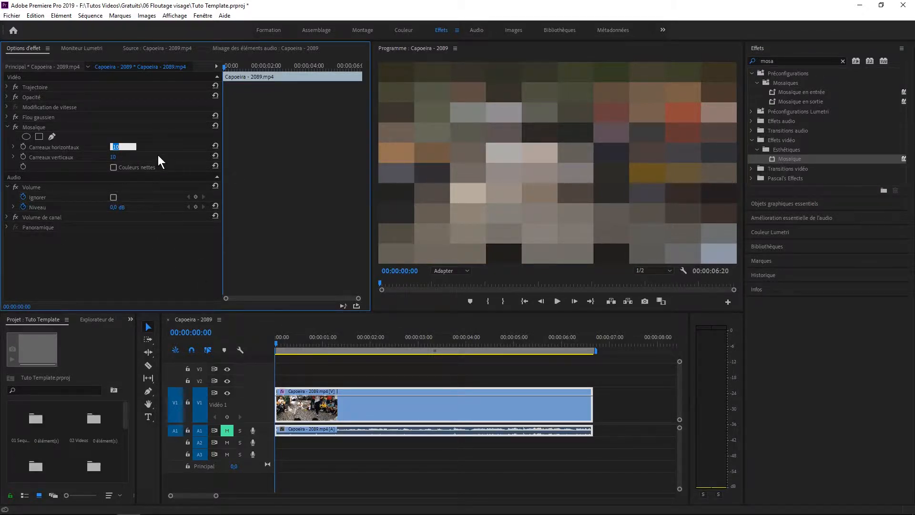
text(50)
key(Tab)
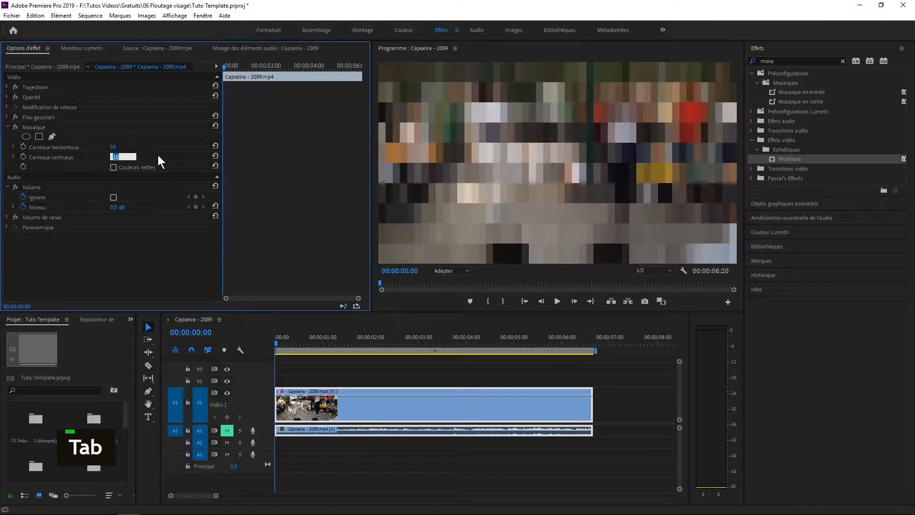
text(50)
key(Tab)
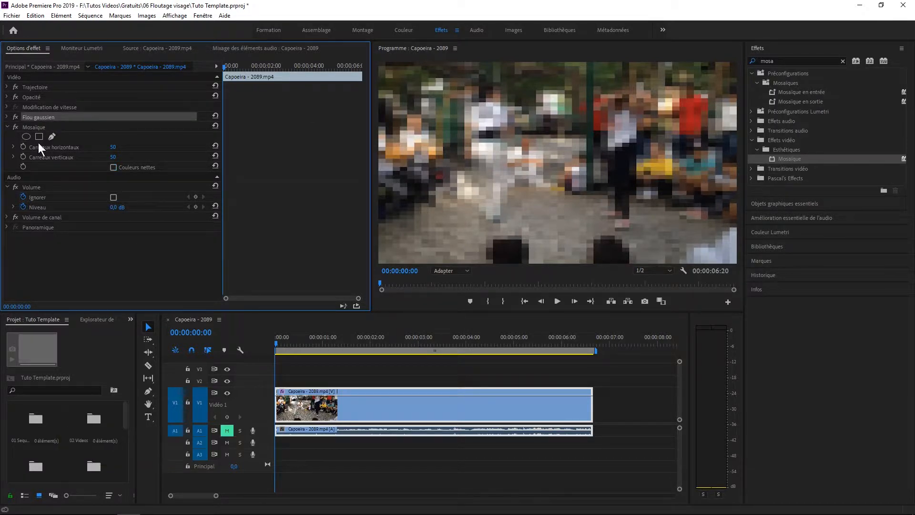
Copy the tracked Joueur mask from Flou gaussien and paste it into the Mosaïque effect
click(9, 127)
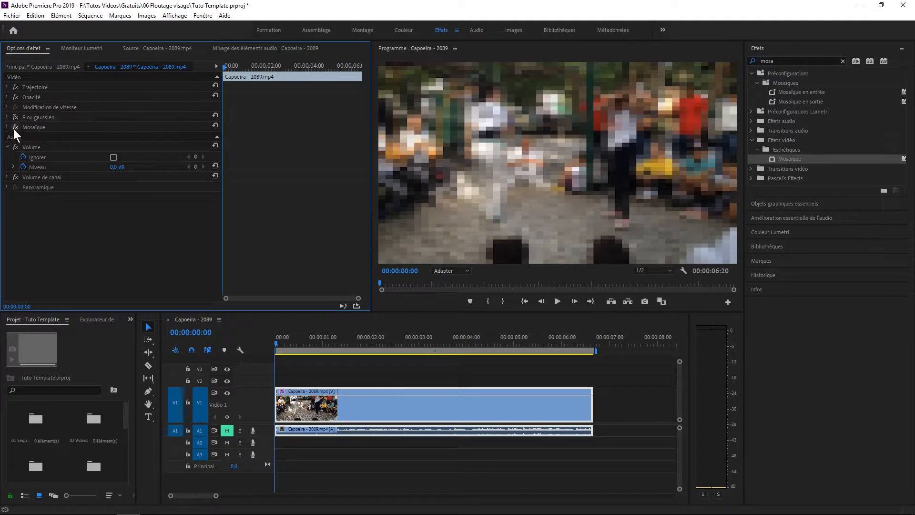
click(8, 125)
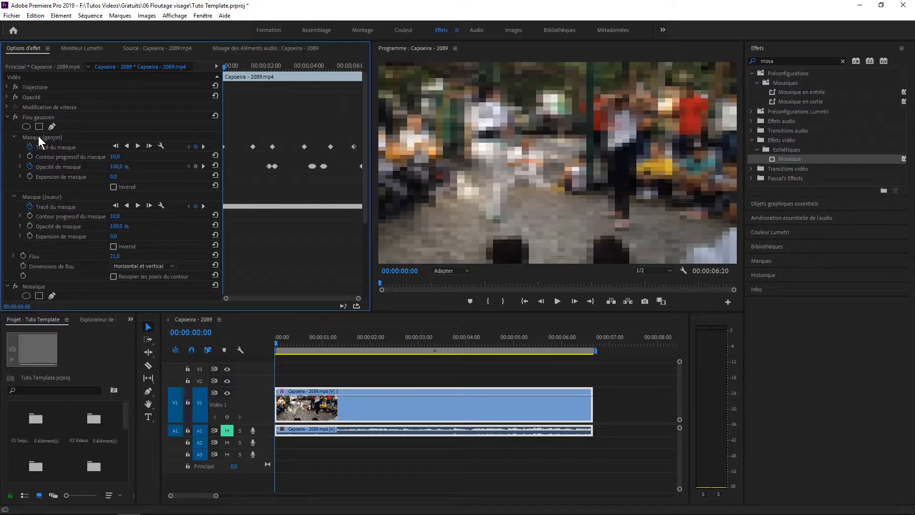
click(49, 198)
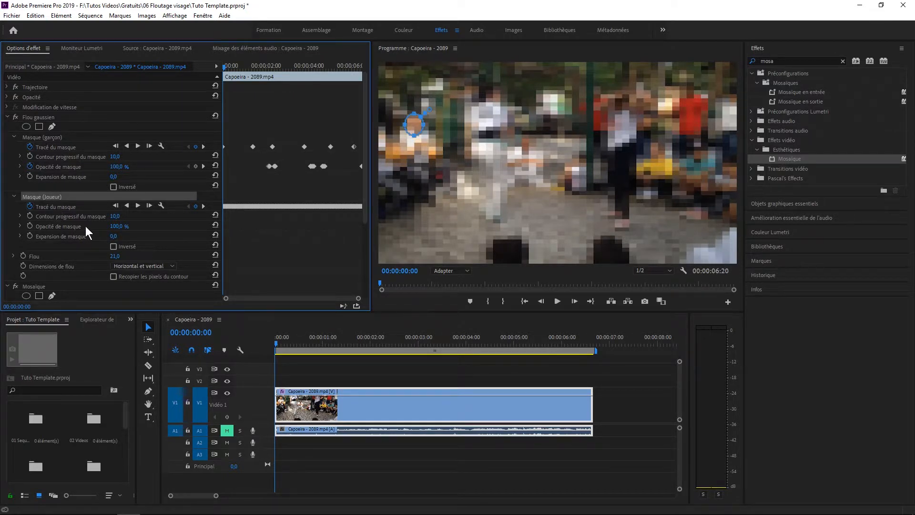
key(ctrl+c)
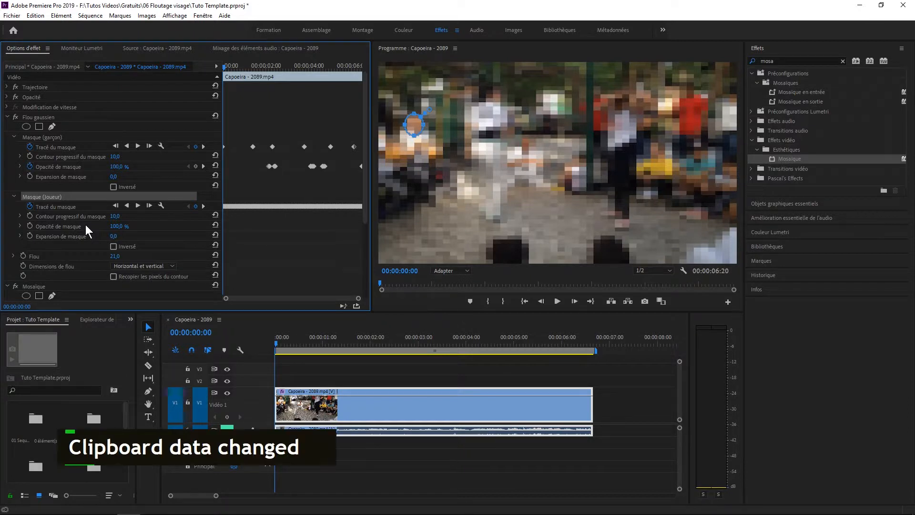
scroll(70, 260, down, 1)
click(43, 238)
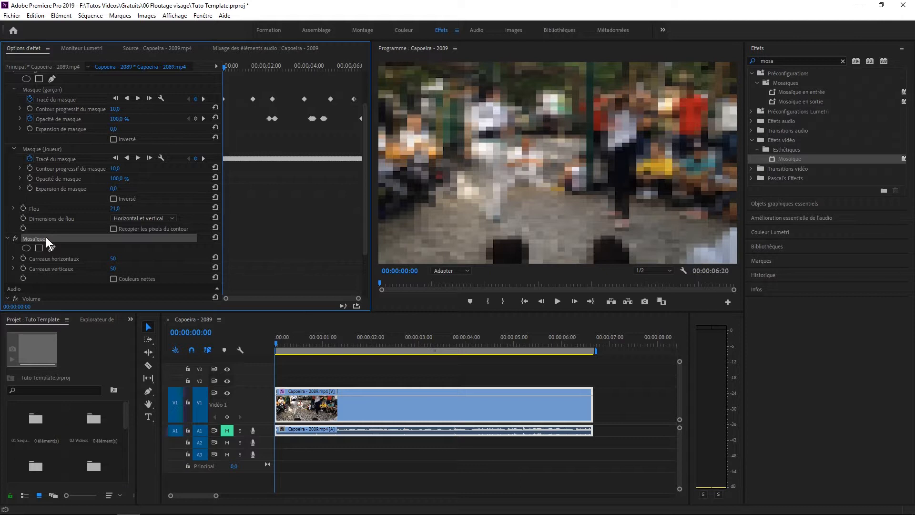
key(ctrl+v)
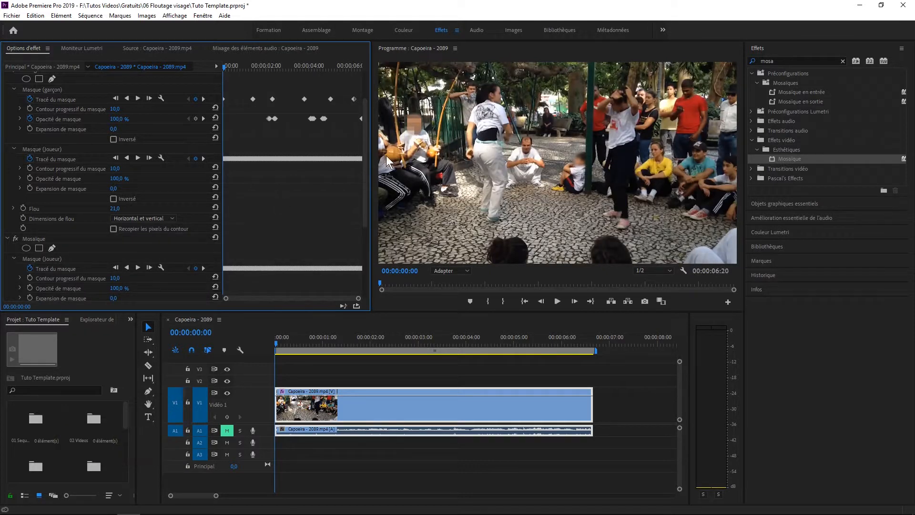
Refine the mosaic by setting Carreaux horizontaux to 138 and Carreaux verticaux to 103
scroll(154, 278, down, 6)
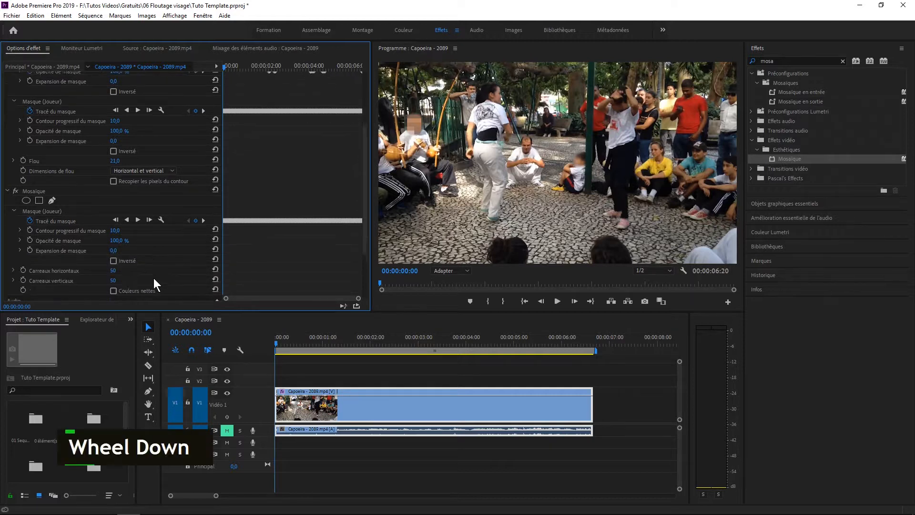
click(113, 251)
text(70)
key(Tab)
text(70)
key(Return)
drag(113, 251, 171, 275)
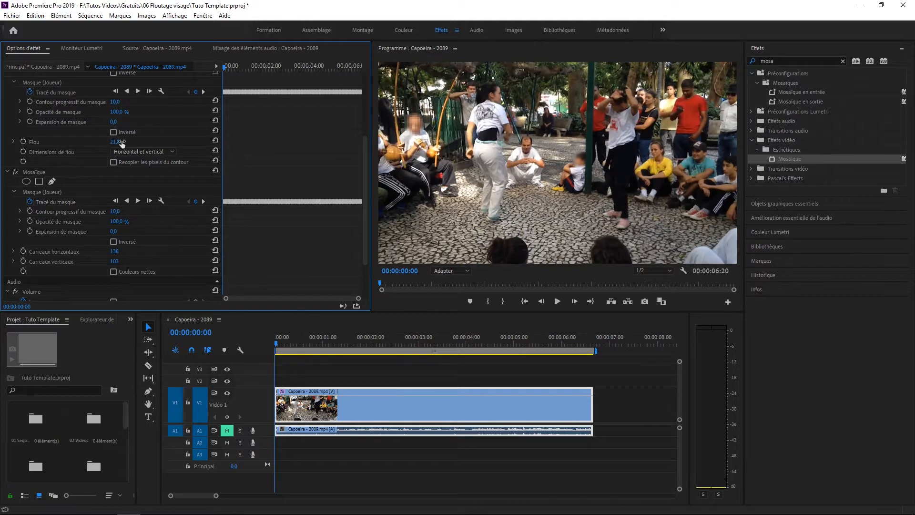
Delete the Joueur mask from Flou gaussien and play the sequence to check the mosaic on the musician's face
scroll(70, 174, up, 5)
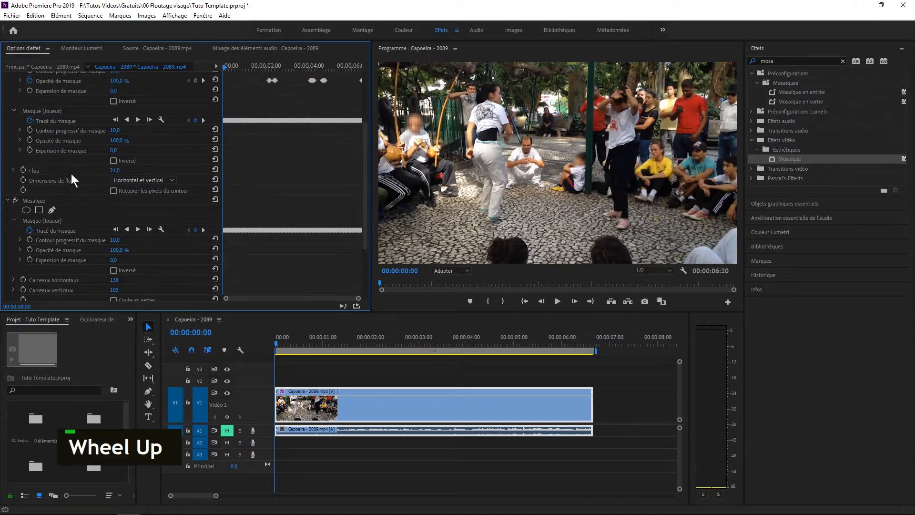
scroll(69, 132, up, 1)
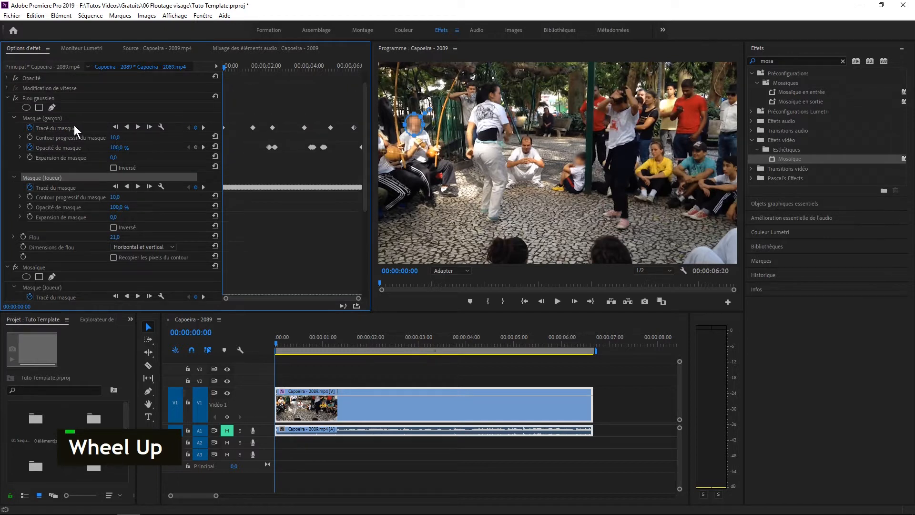
key(Delete)
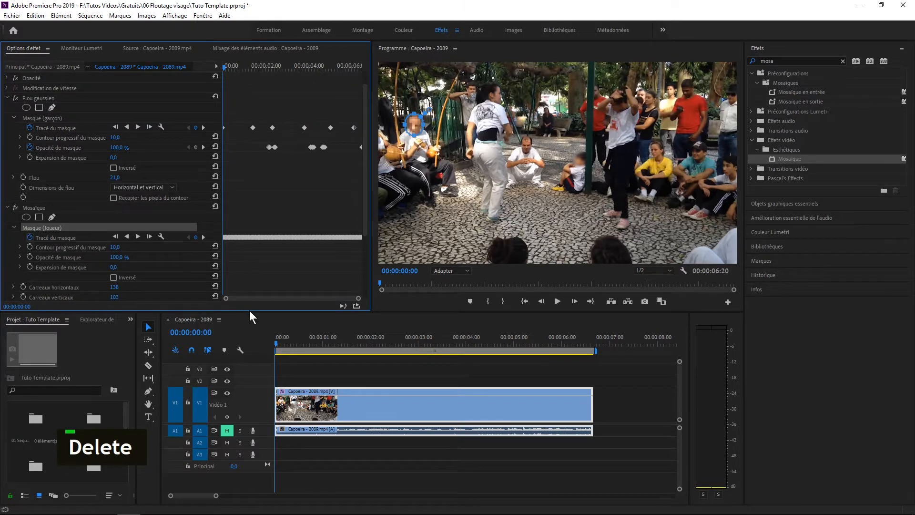
key(space)
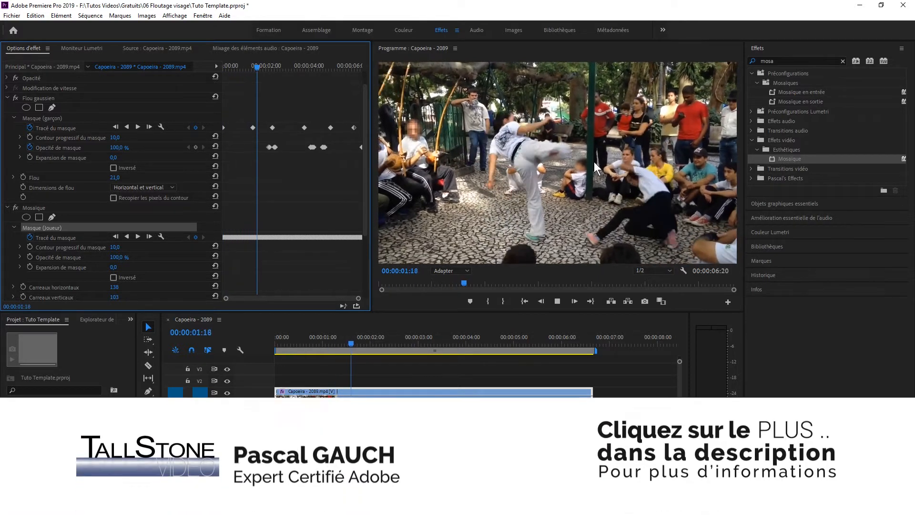